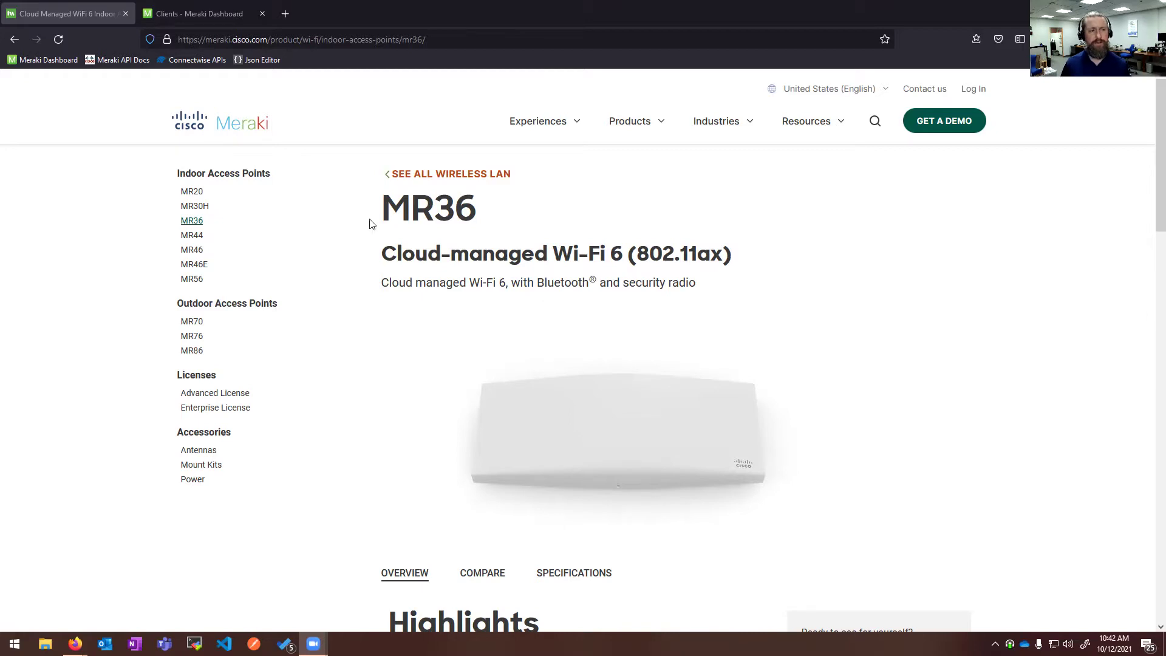
- View the MR46 product page, then open the MR56 Wi-Fi 6 access point page
click(191, 251)
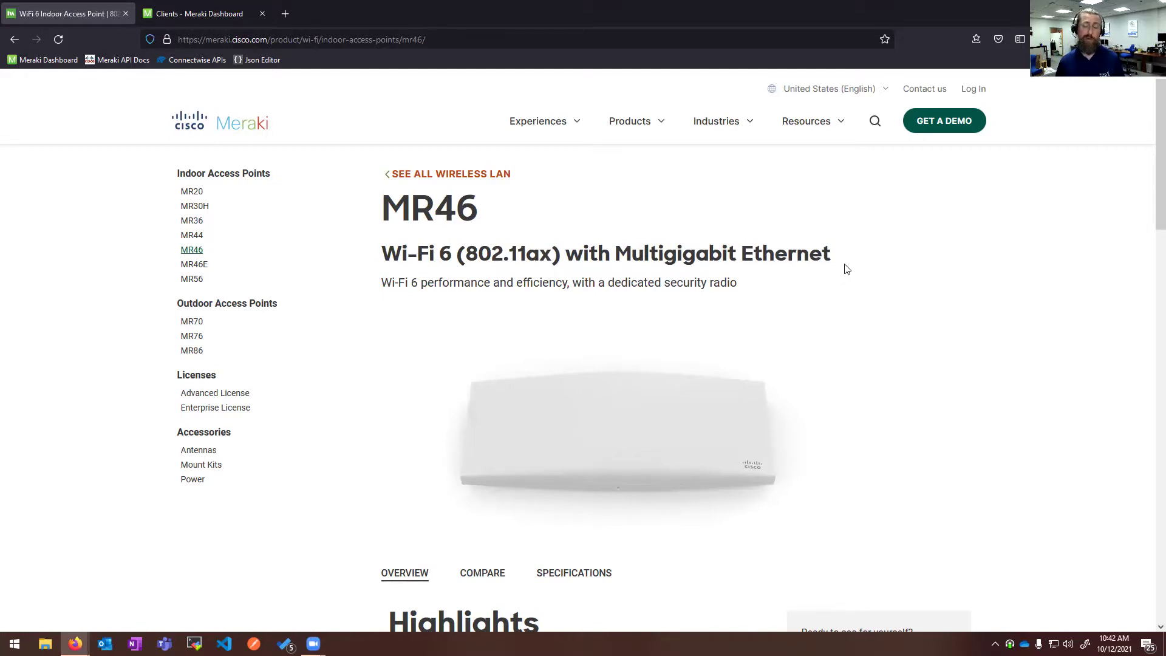
click(196, 281)
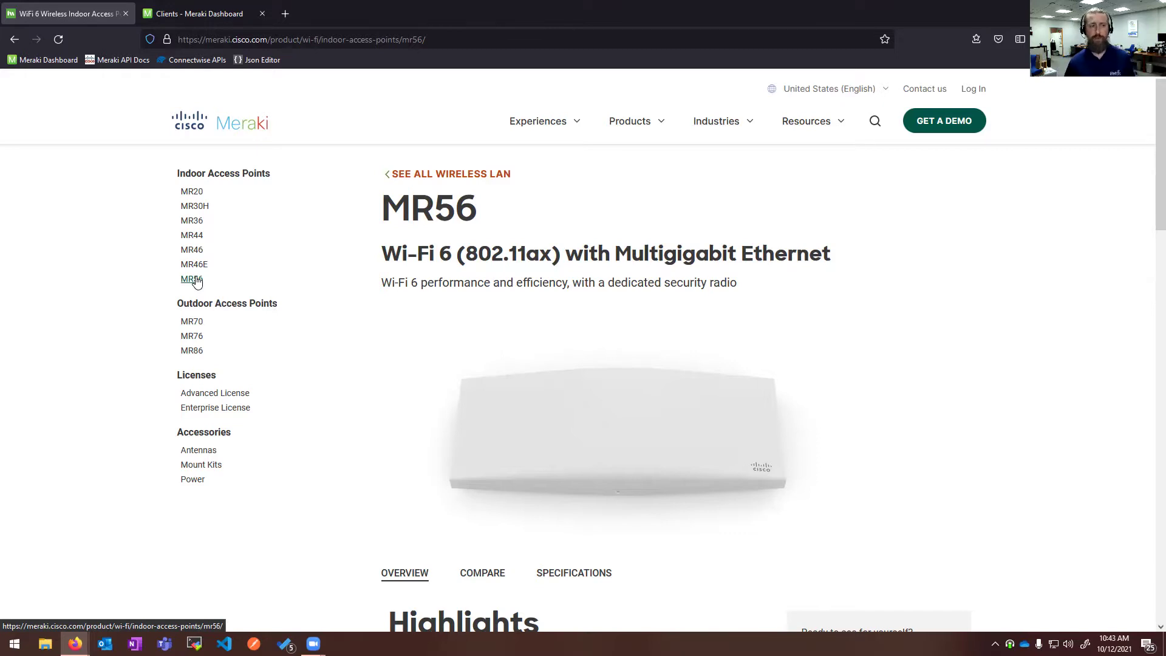
- Open the MR76 outdoor access point page, then switch to the dashboard's clients overview
click(202, 341)
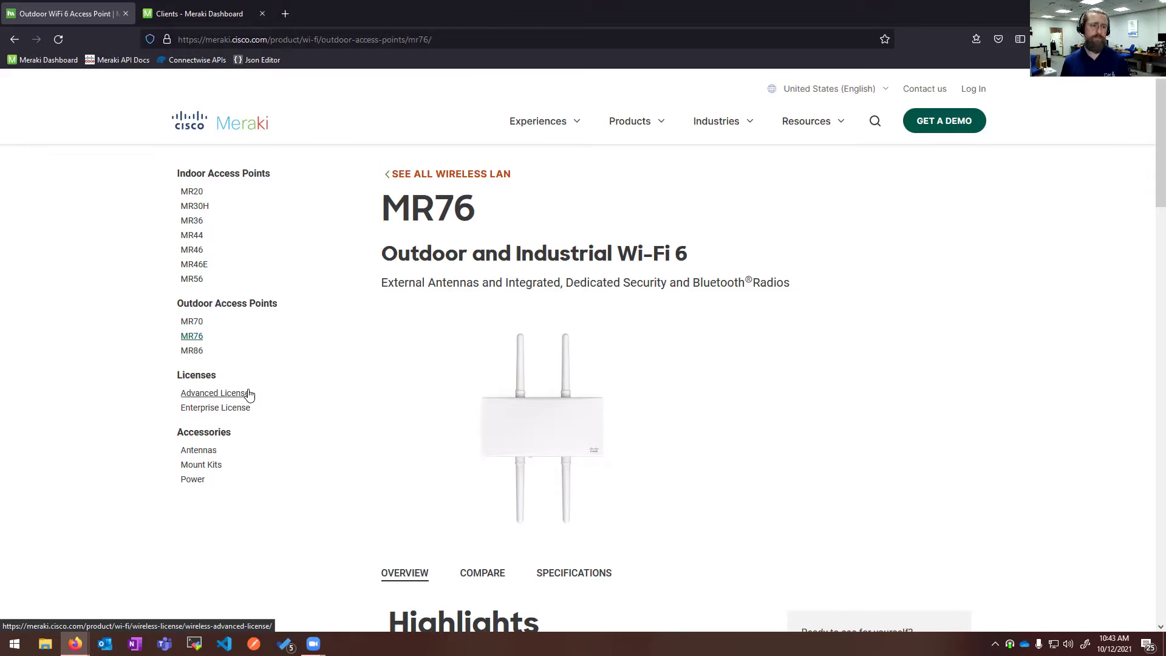
click(221, 6)
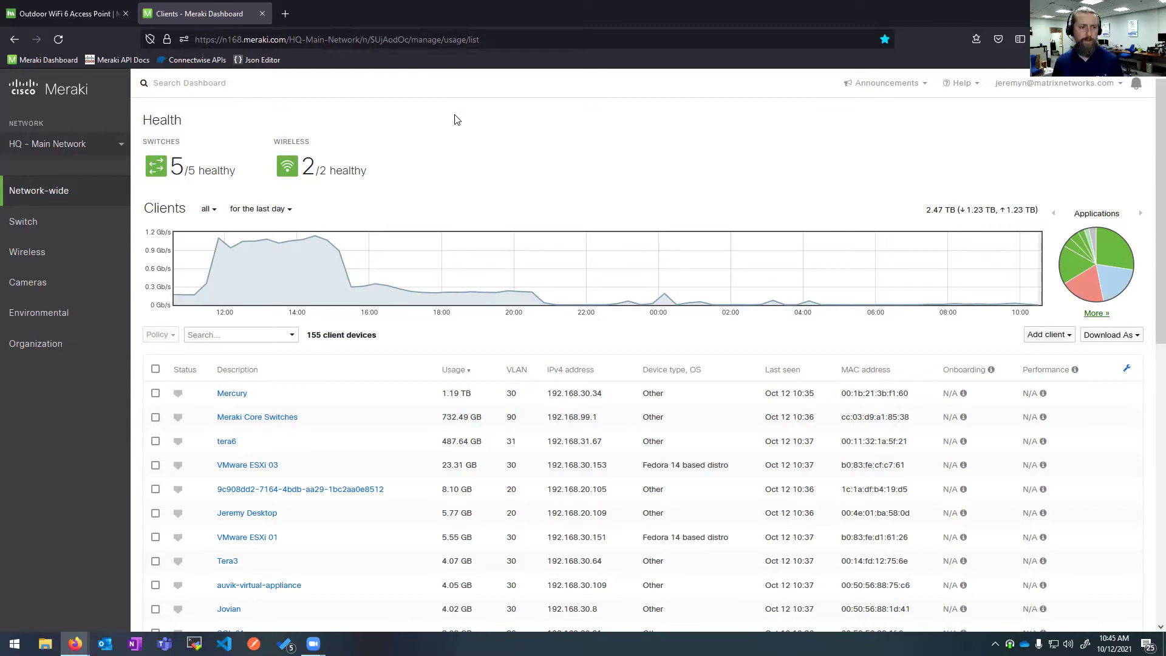
- Open the filter options for the HQ - Main Network client list
click(291, 335)
- Filter the client list to Online status and Wireless client type
click(241, 381)
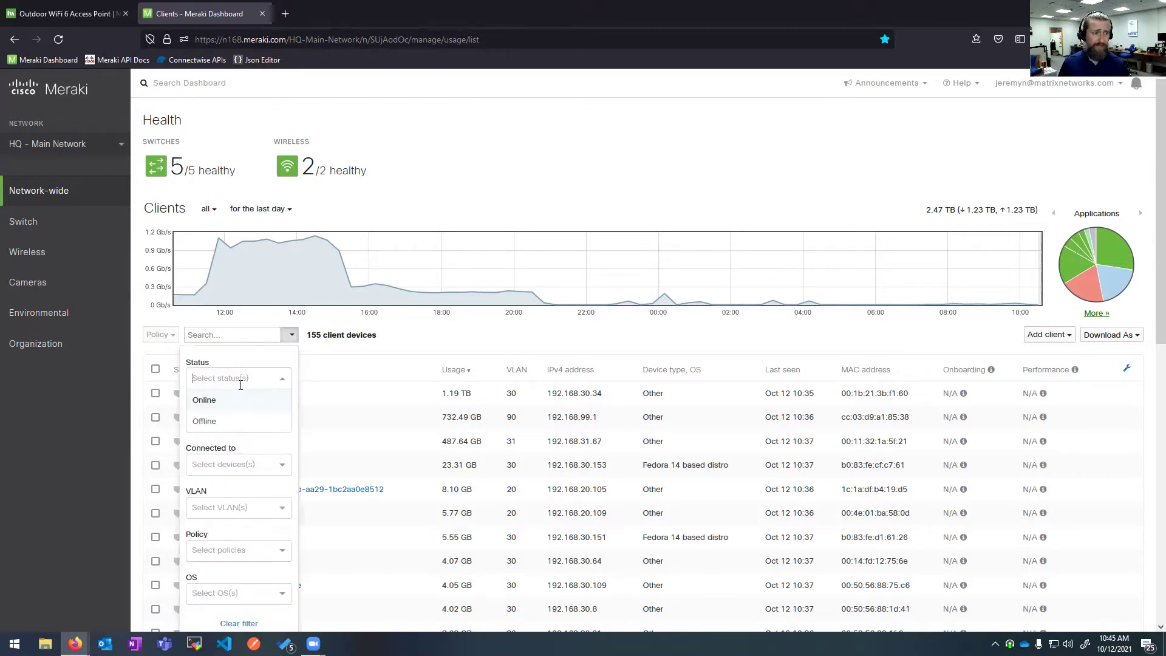
click(204, 400)
click(238, 421)
click(221, 442)
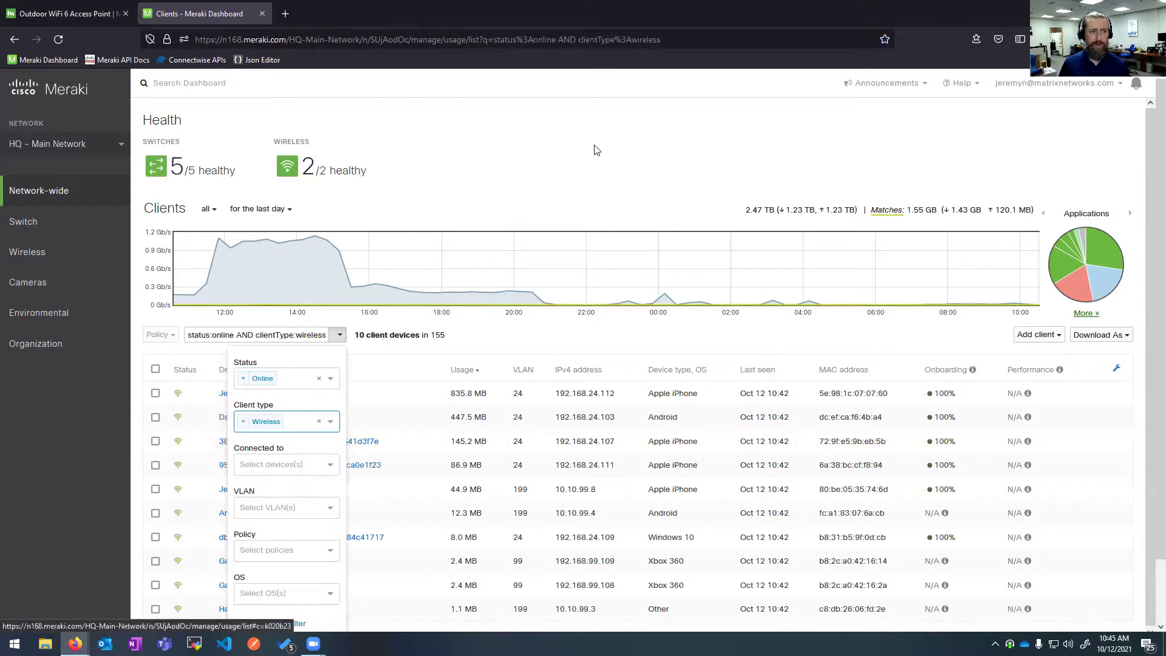
click(612, 146)
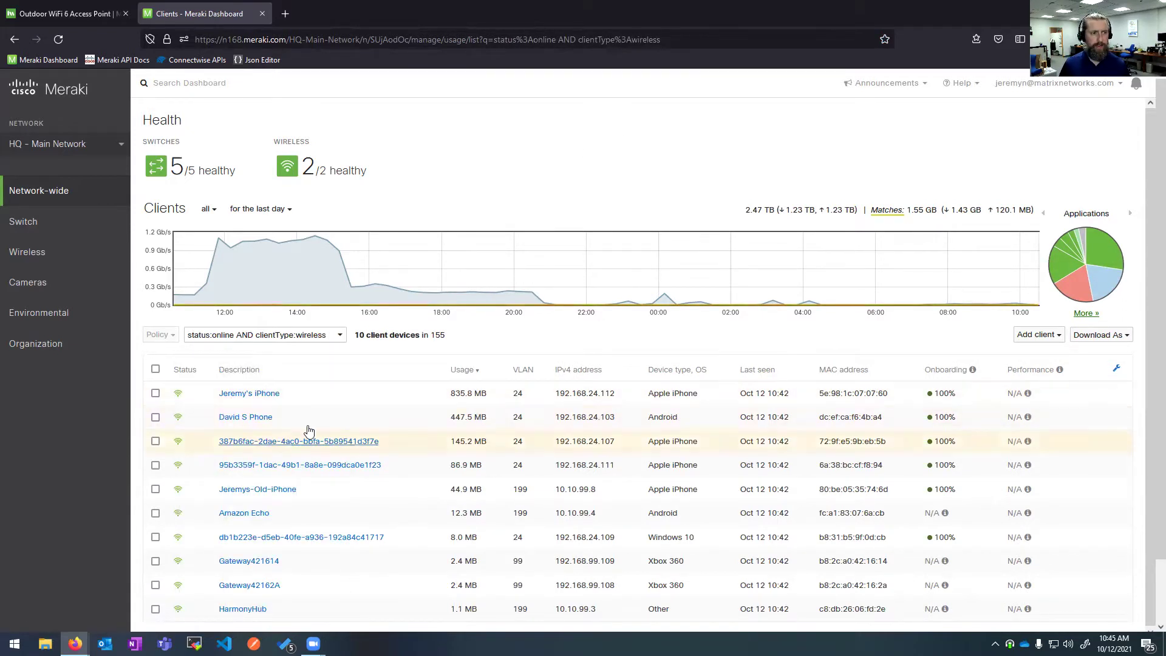
- Limit the list to access point clients and show per-application usage details
click(209, 210)
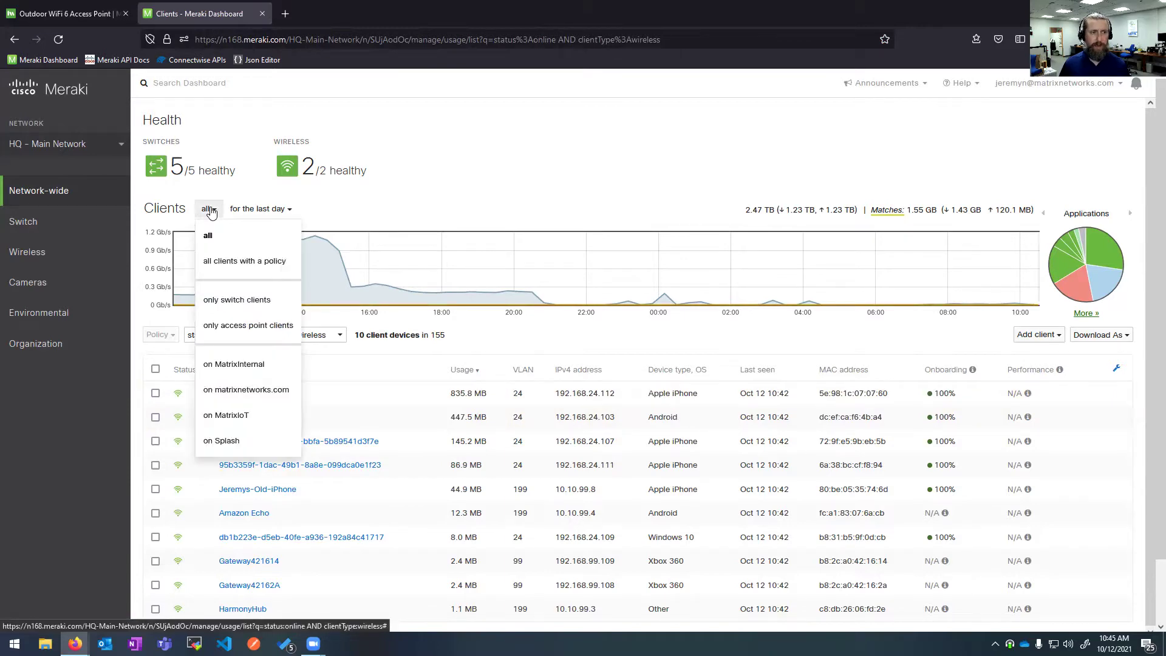
click(262, 325)
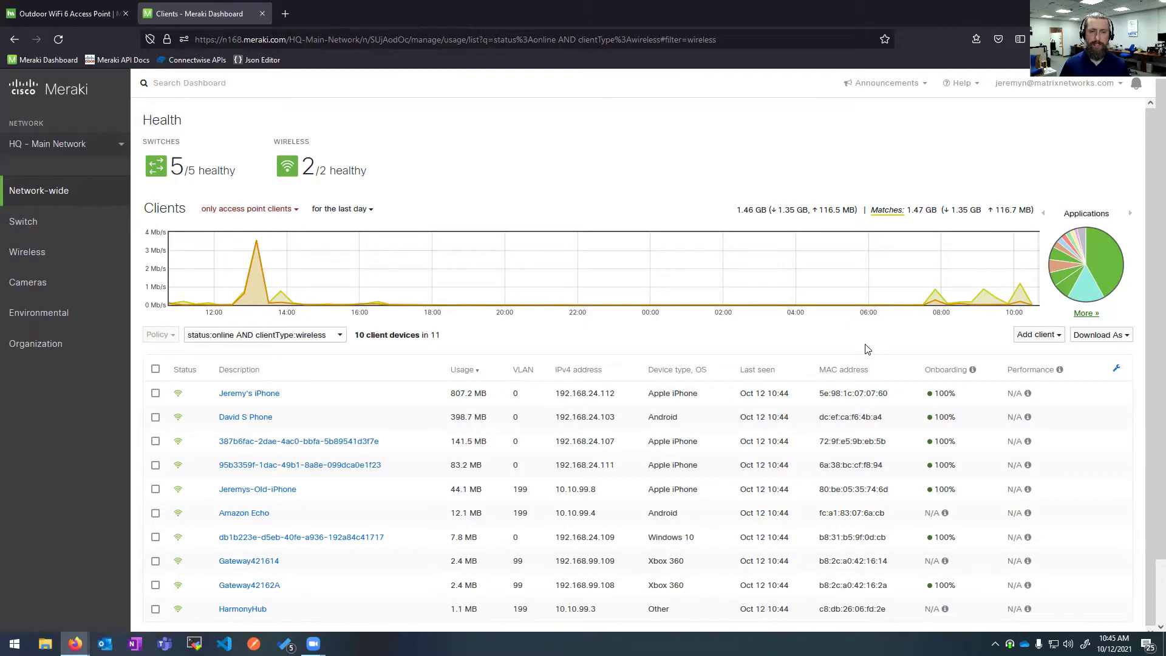
click(1087, 314)
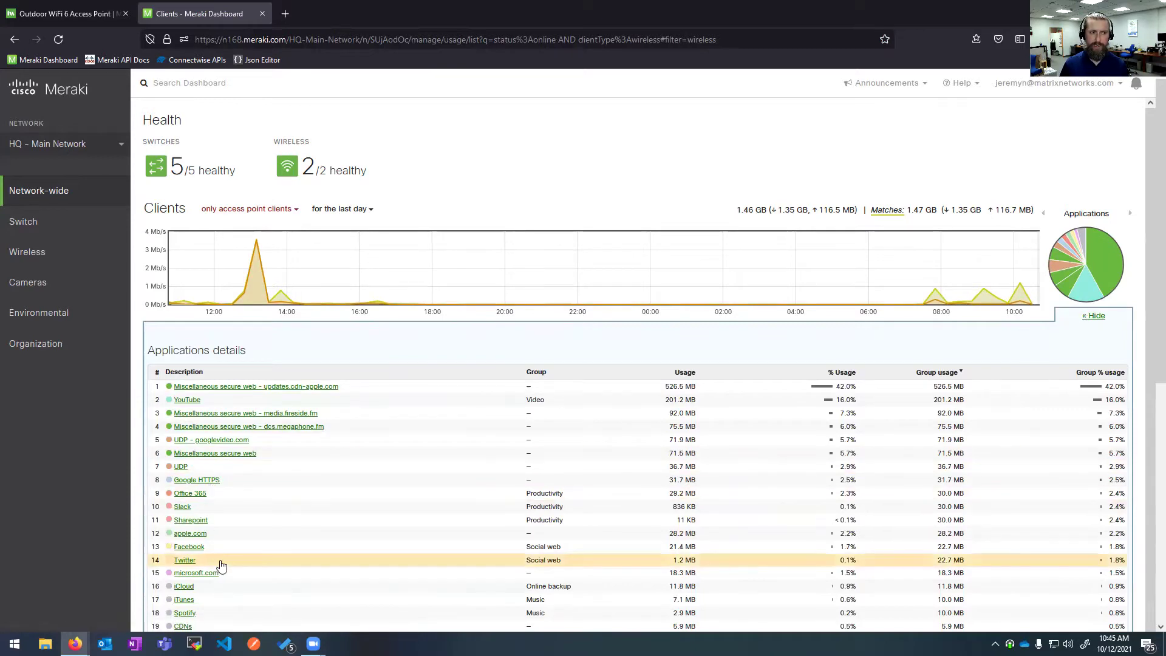
click(1093, 315)
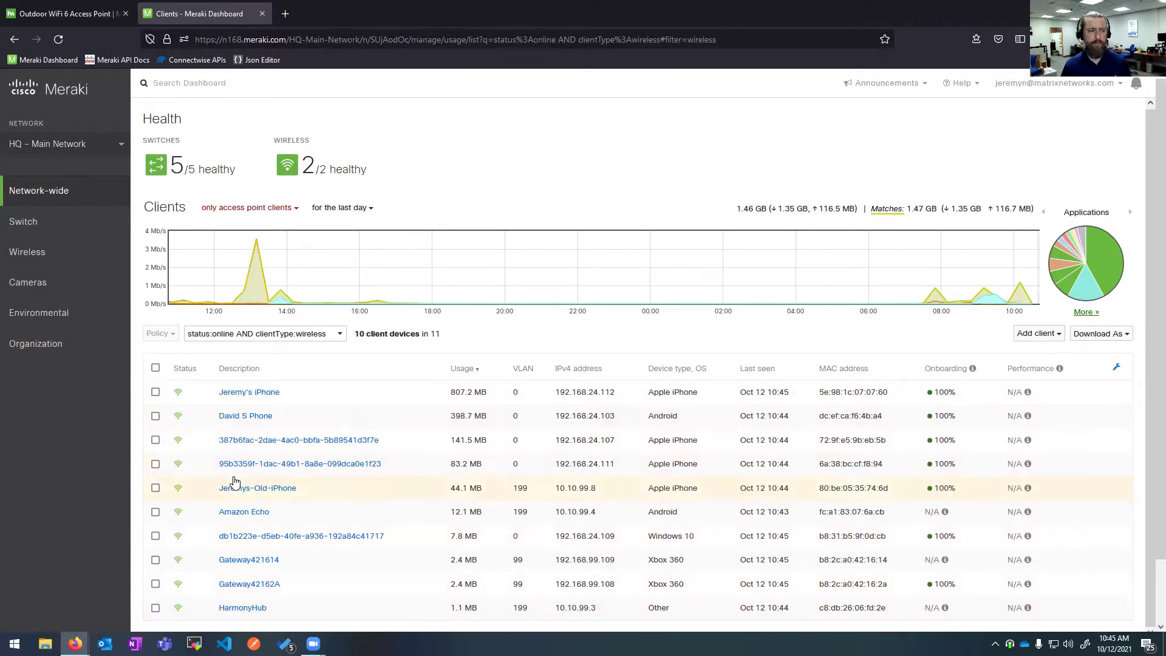
click(256, 417)
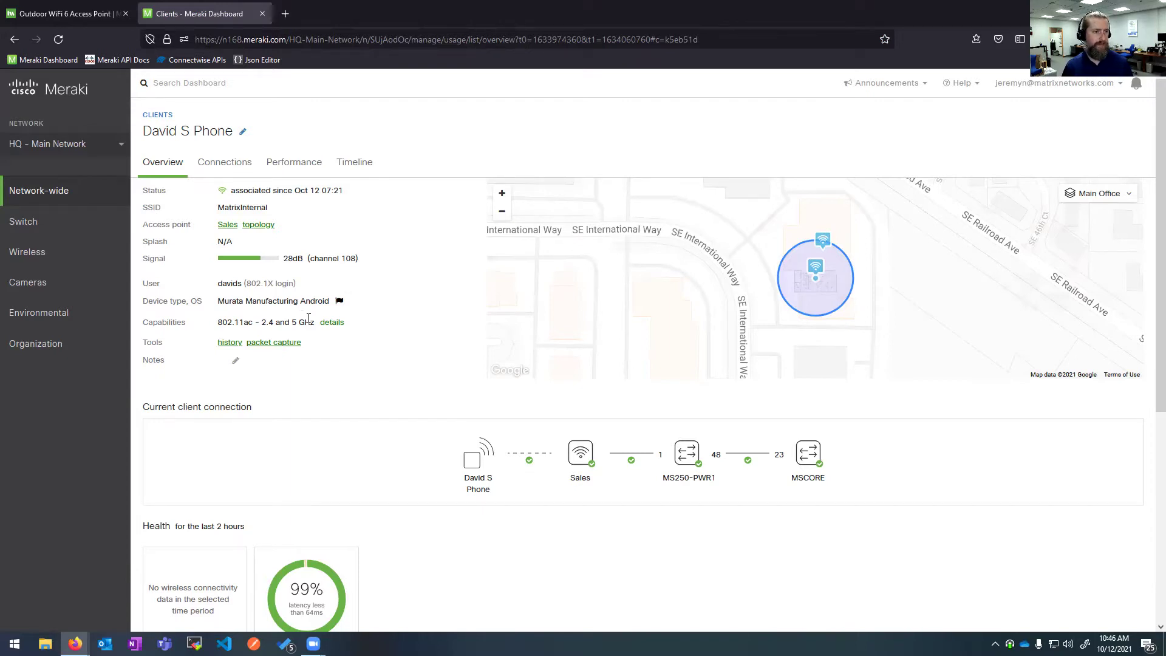
- Highlight the phone's 802.11ac capability and zoom the location map two levels onto the office
drag(227, 323, 257, 323)
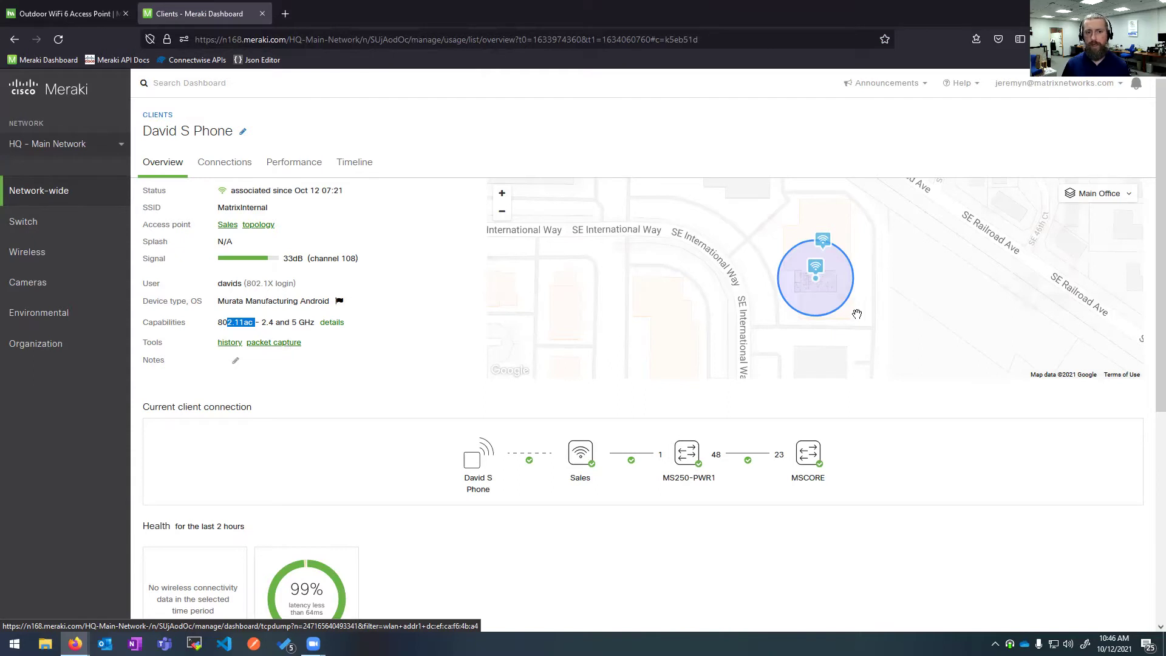
click(501, 194)
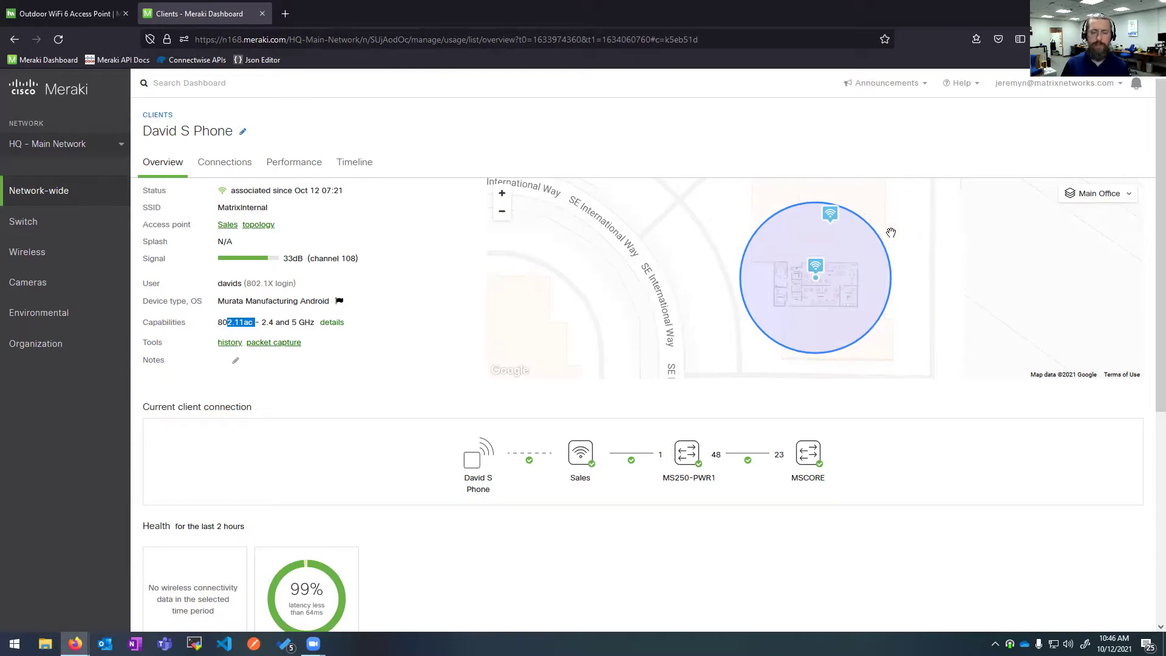
click(502, 193)
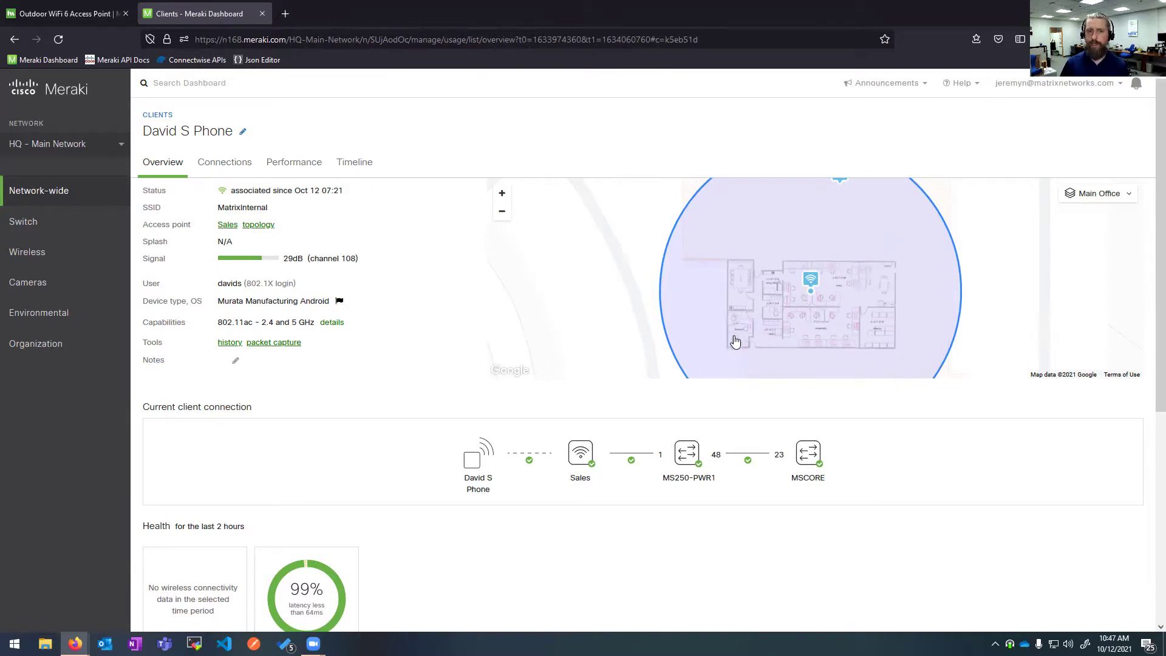
scroll(1020, 454, down, 1)
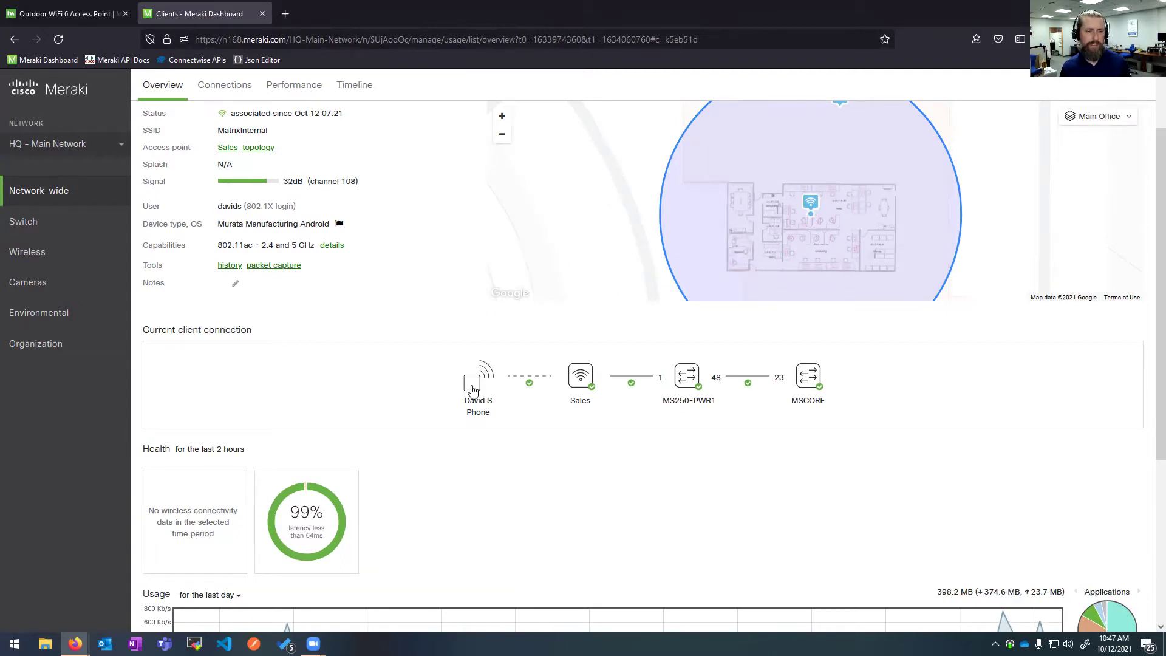
mouse_move(530, 390)
mouse_move(580, 381)
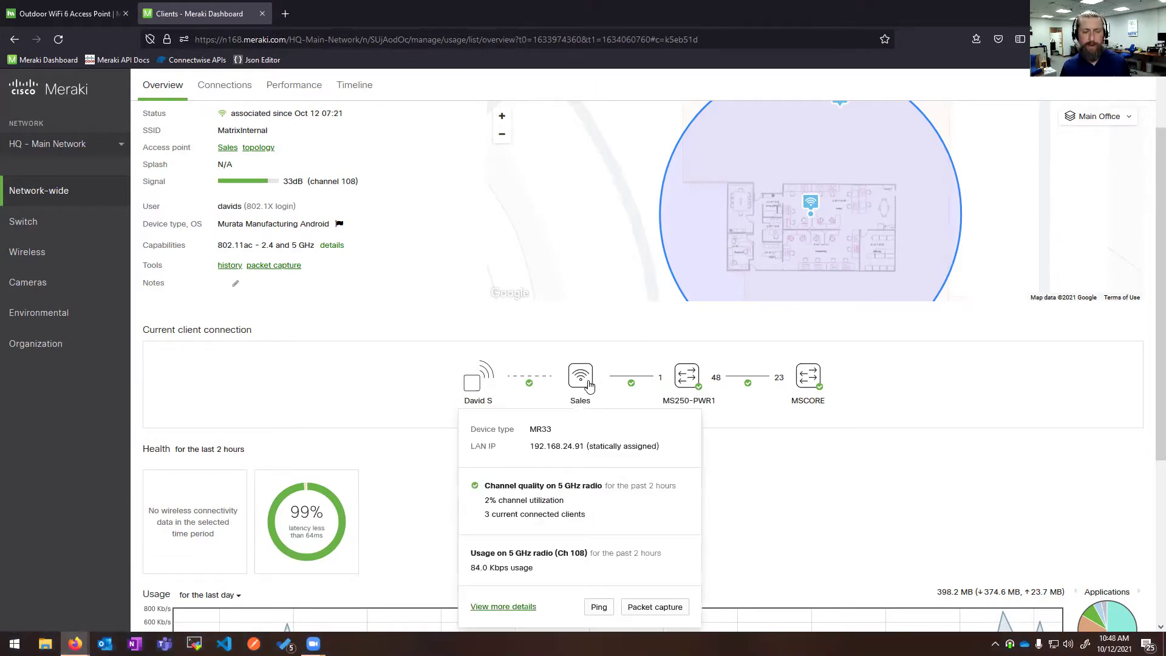
mouse_move(635, 390)
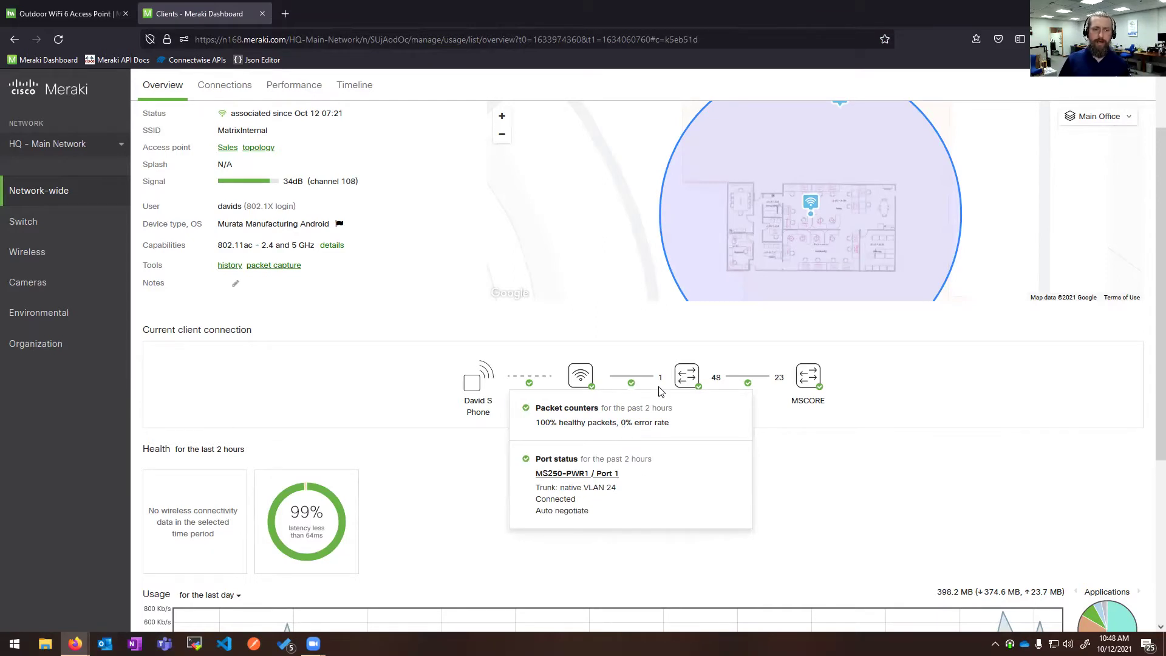
mouse_move(684, 388)
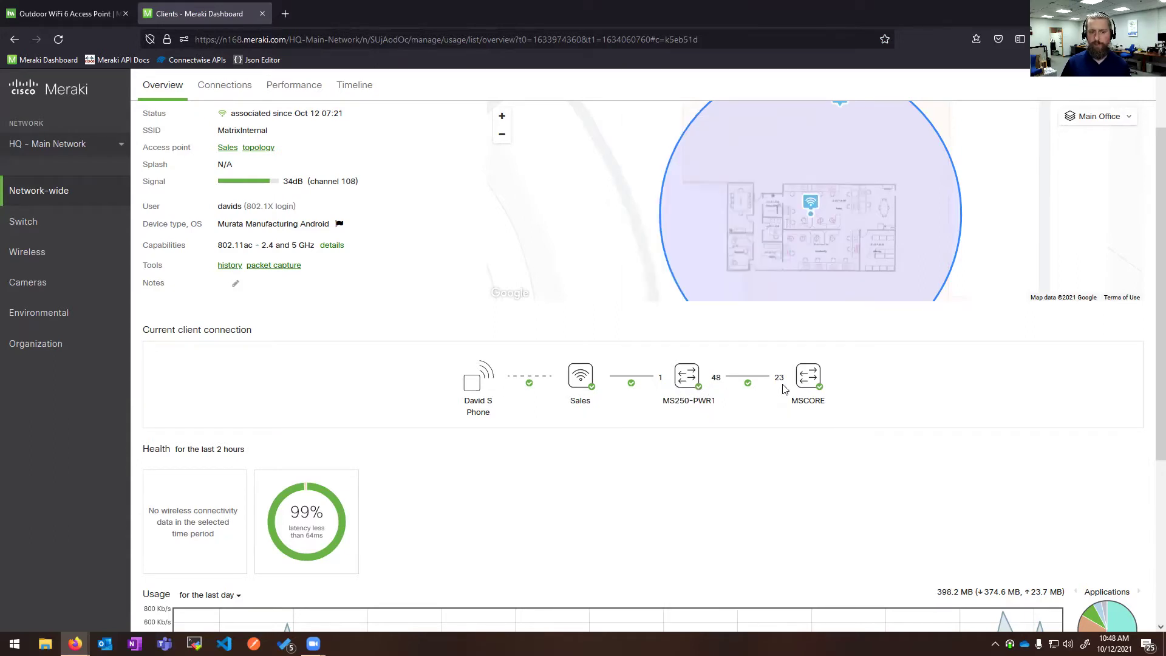
mouse_move(811, 385)
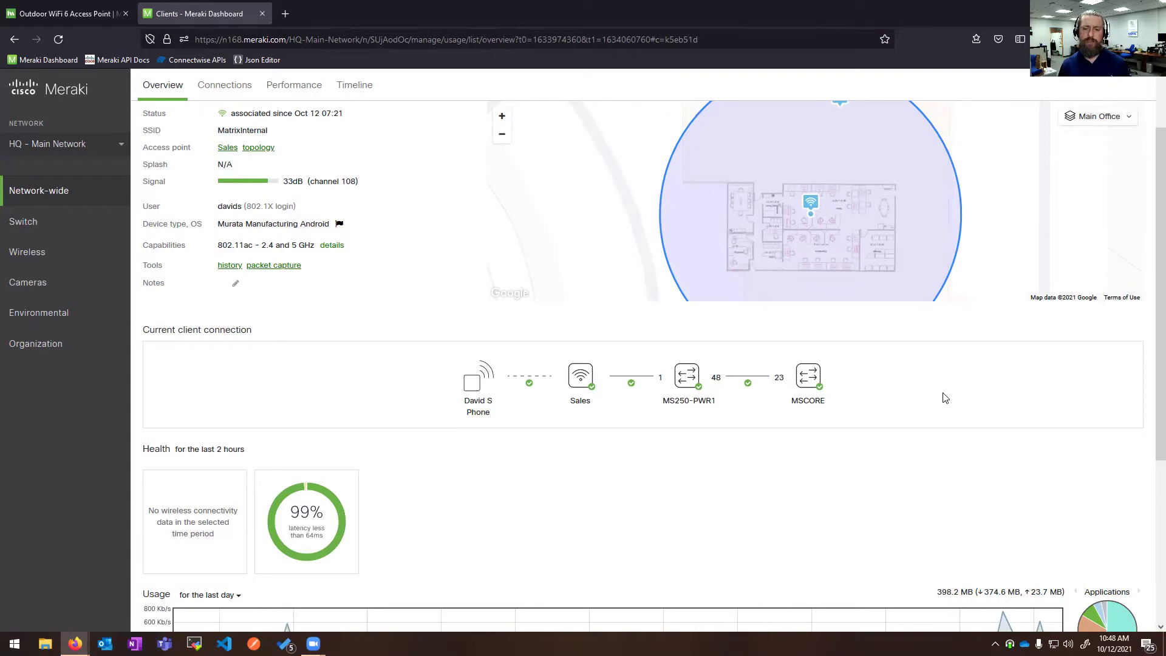
scroll(948, 396, down, 5)
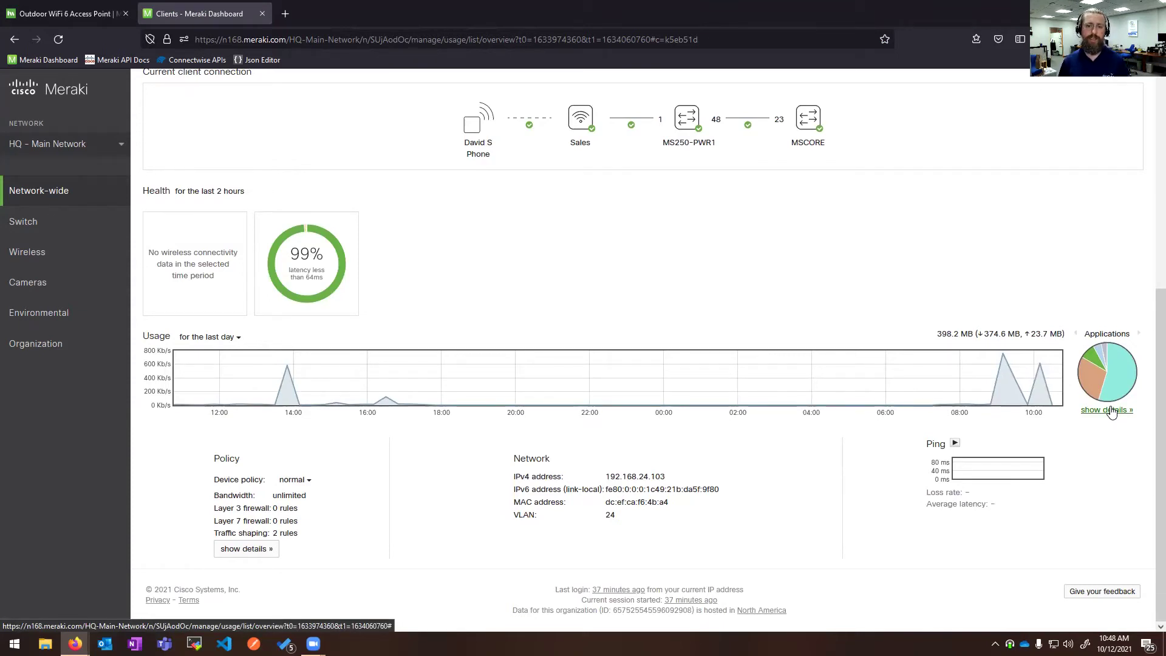
click(1111, 411)
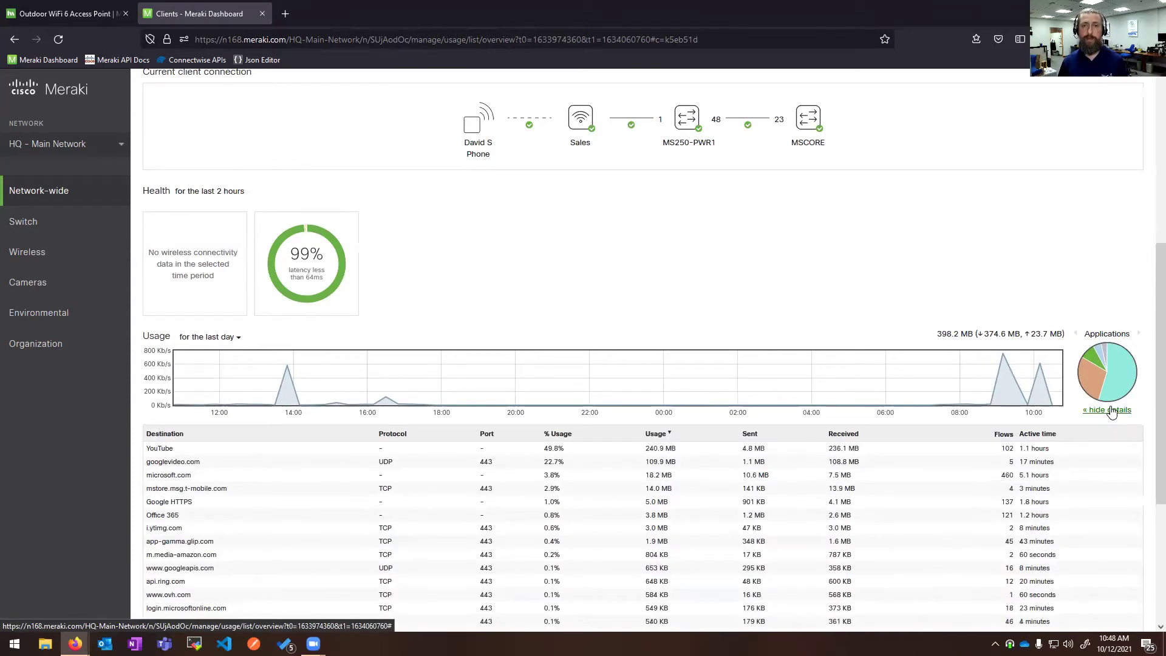
scroll(604, 486, down, 3)
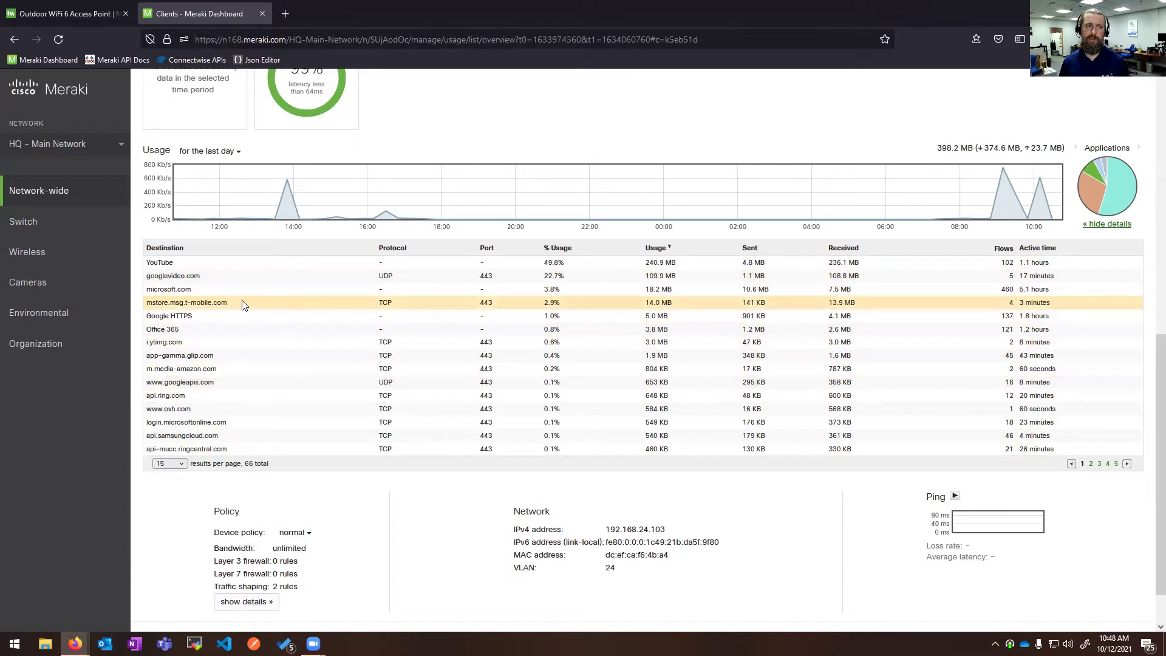
click(210, 150)
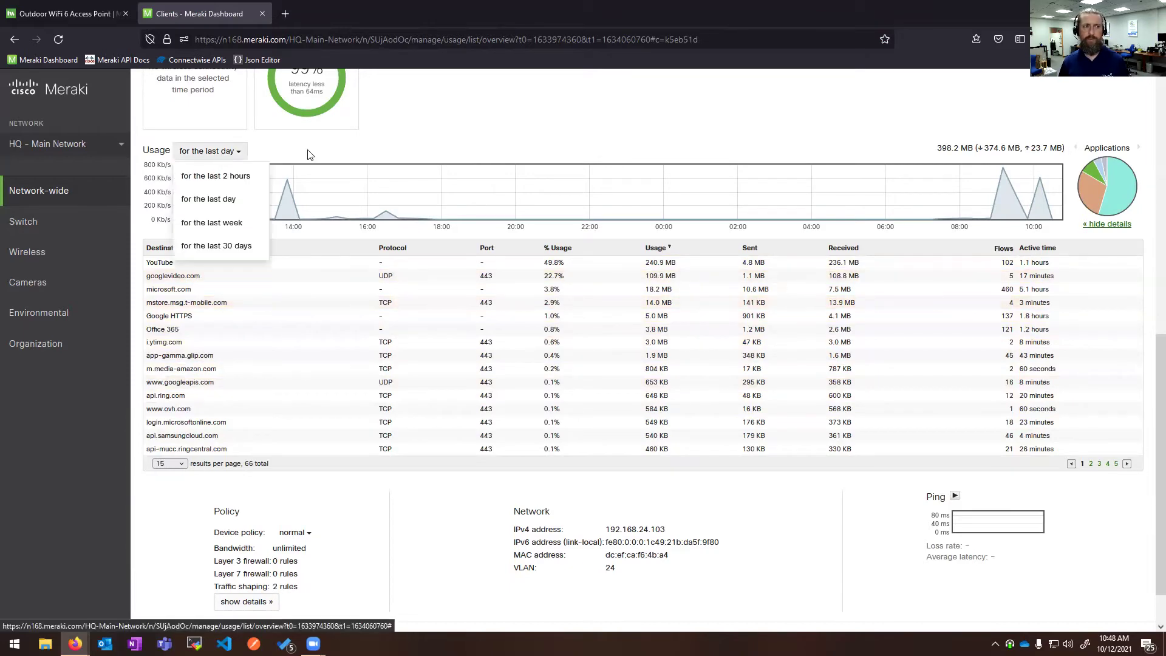
click(377, 142)
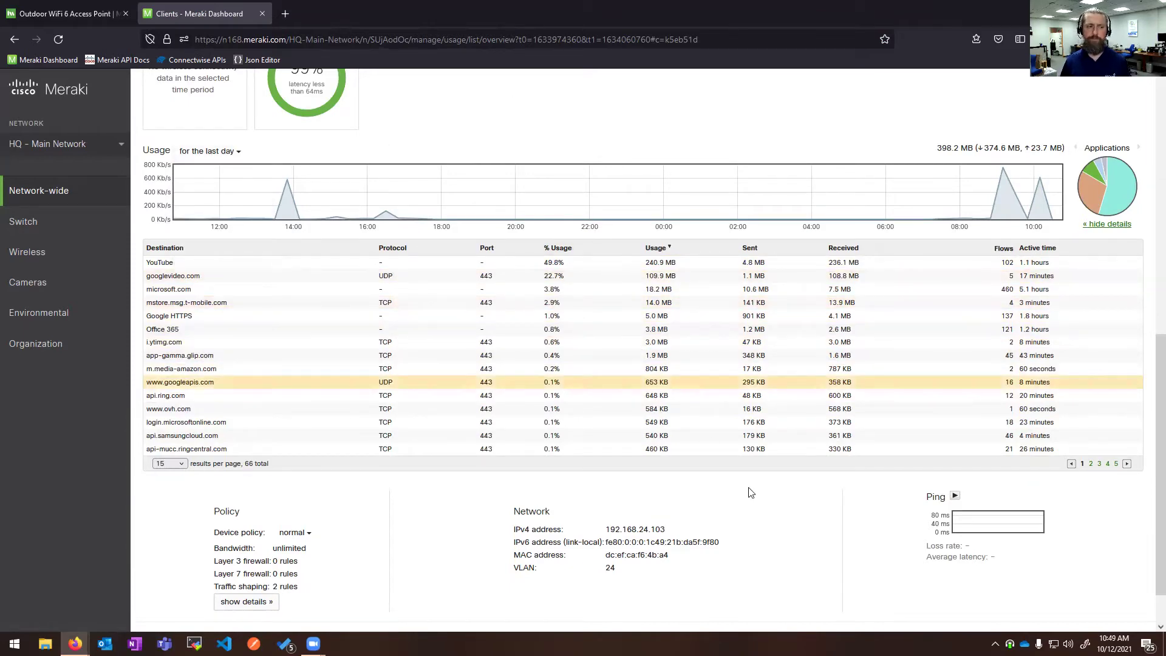
scroll(372, 538, down, 2)
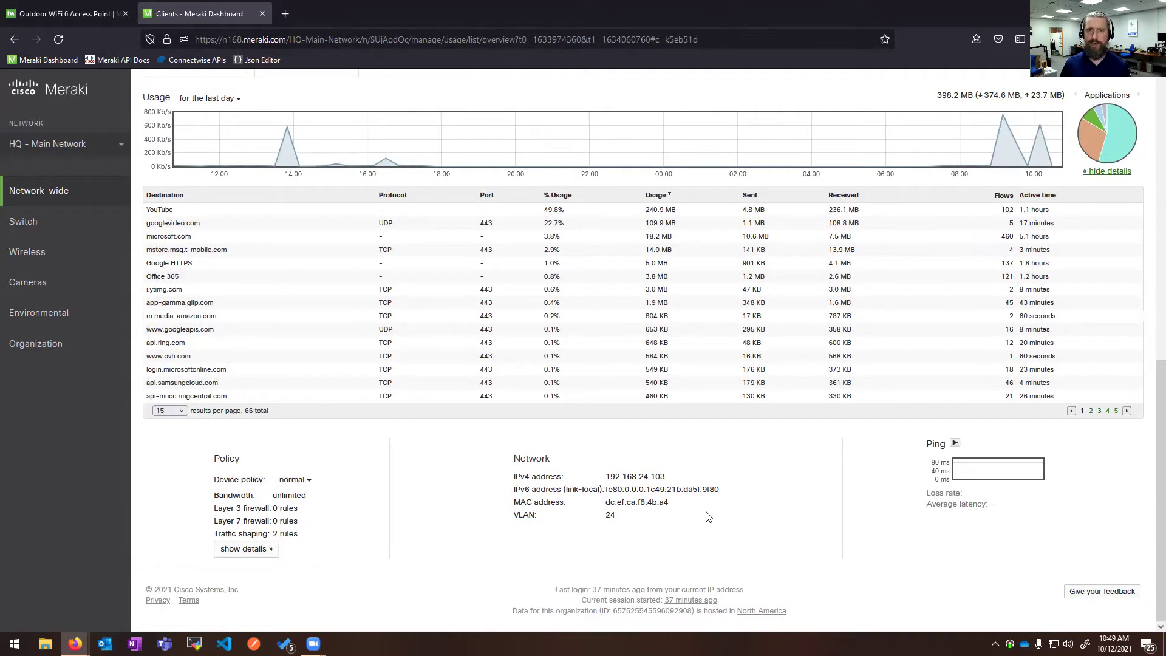
scroll(676, 534, up, 8)
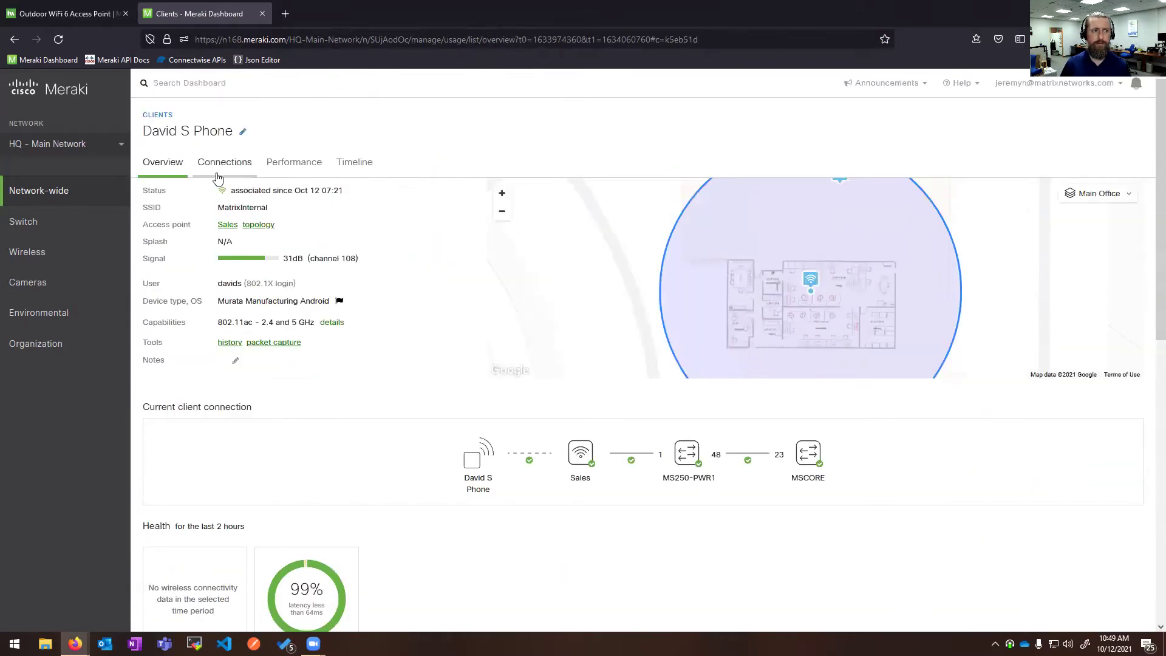
click(221, 167)
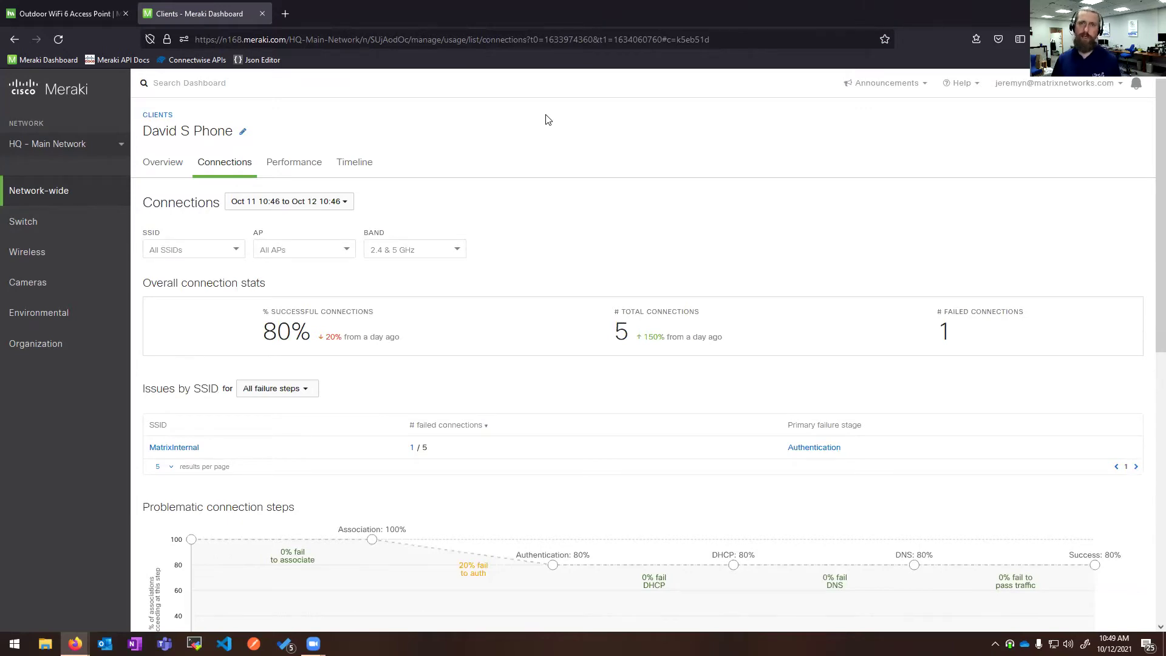
- Review the phone client's connection statistics, then switch to its Performance charts
scroll(611, 252, down, 3)
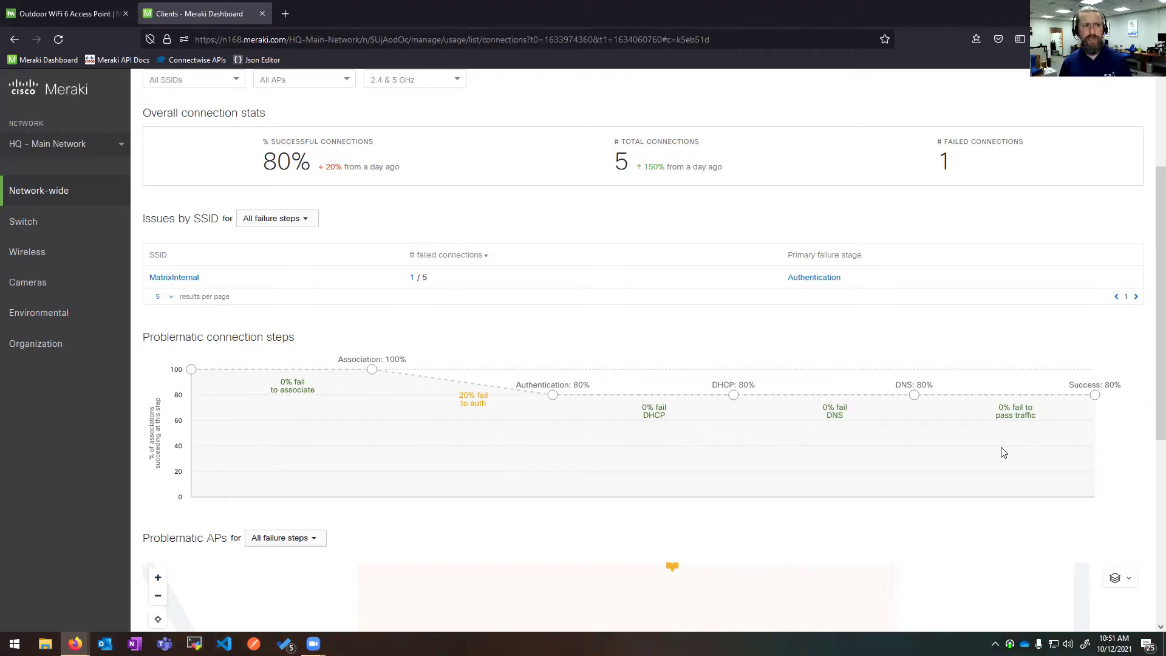
scroll(723, 460, up, 3)
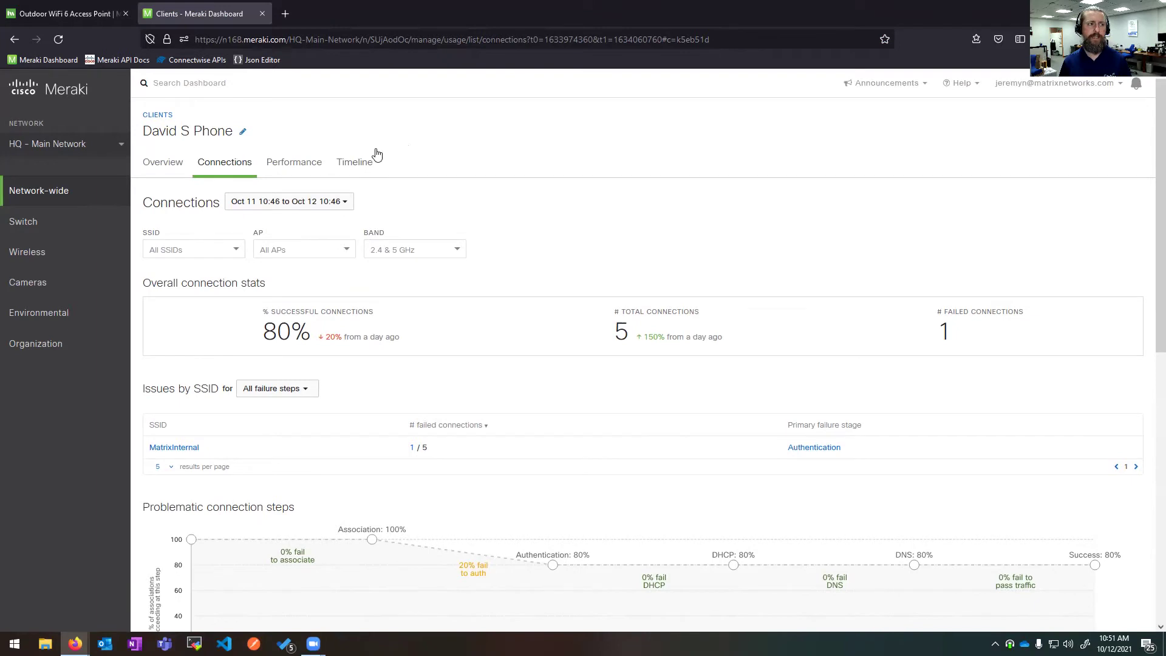
mouse_move(62, 247)
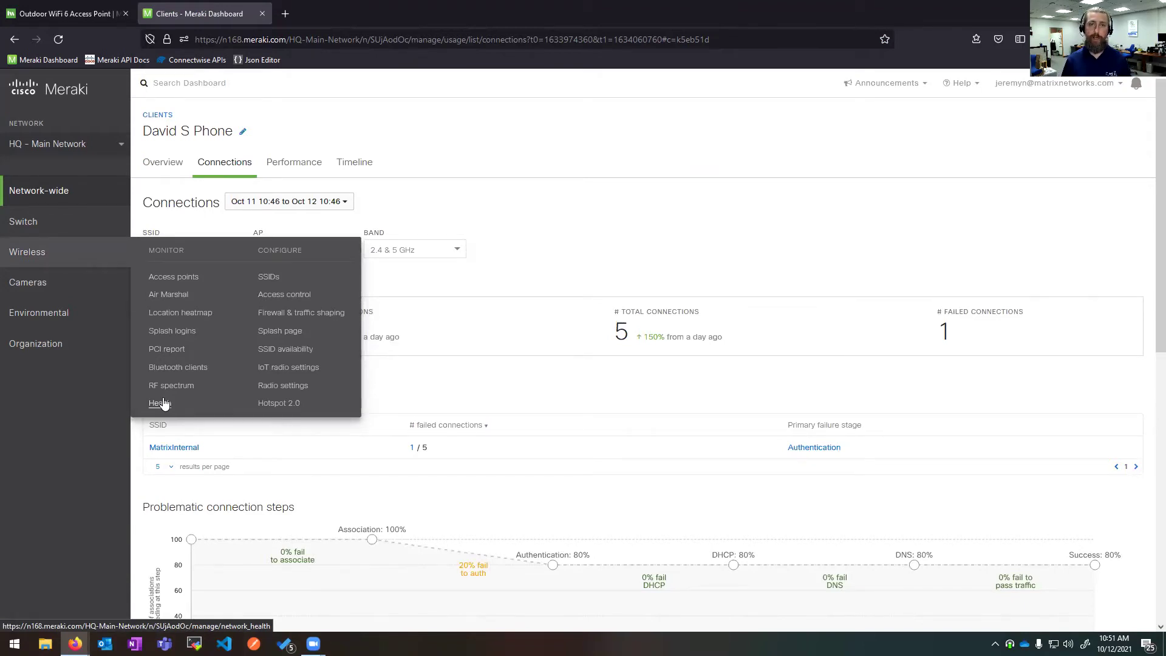
click(307, 176)
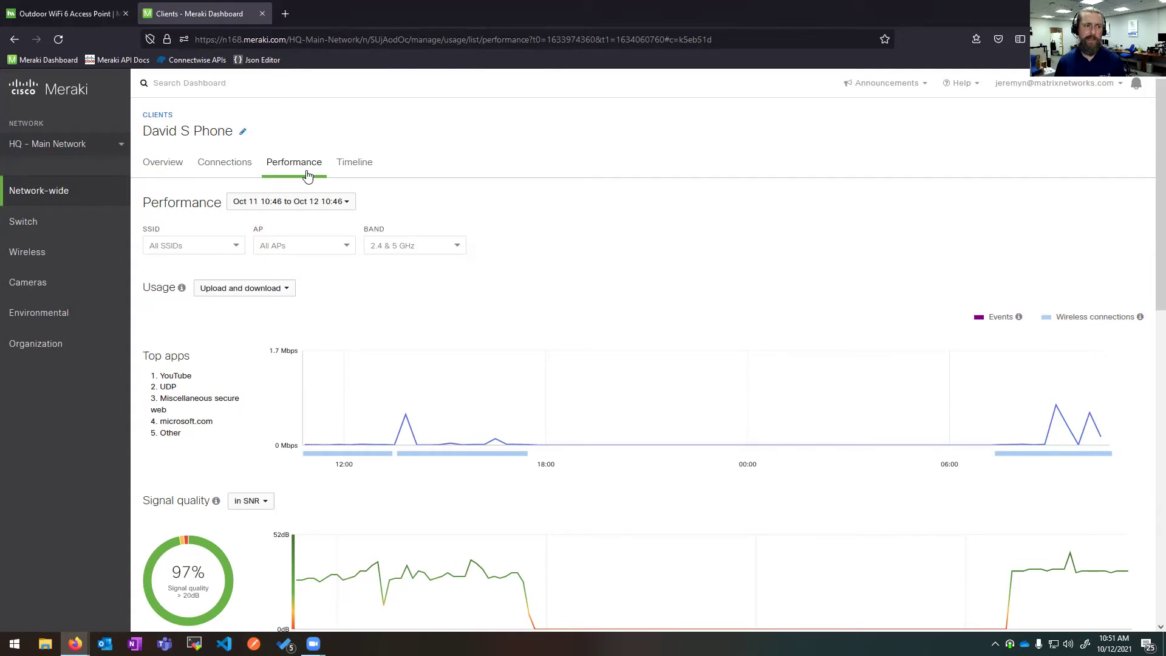
scroll(534, 285, down, 3)
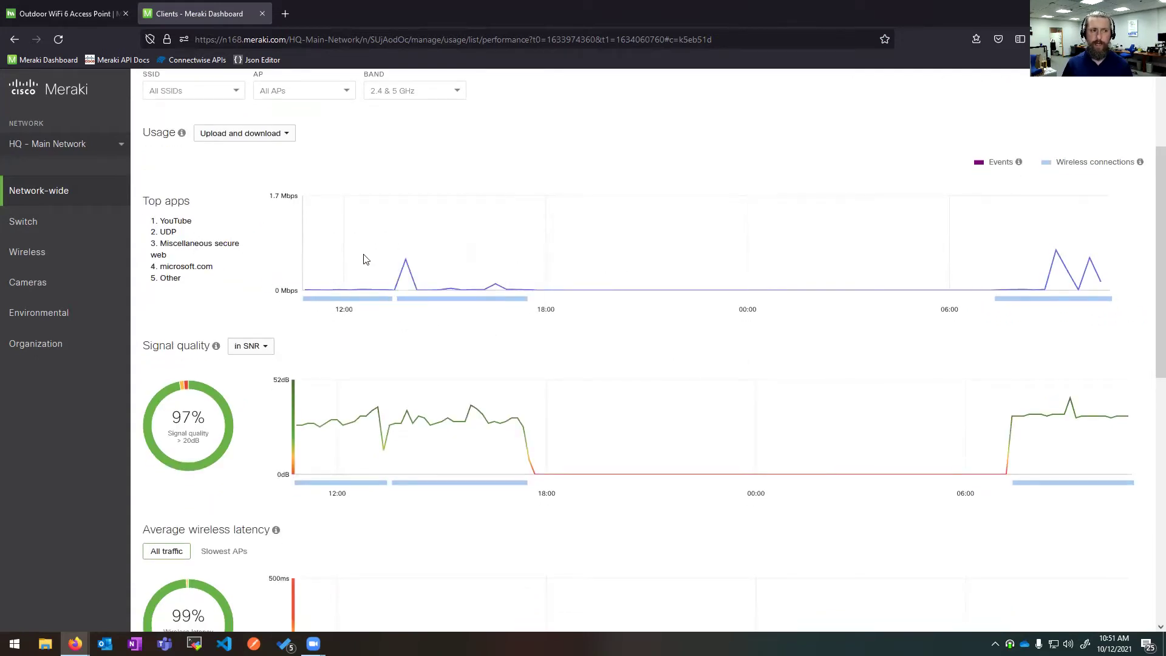
click(278, 138)
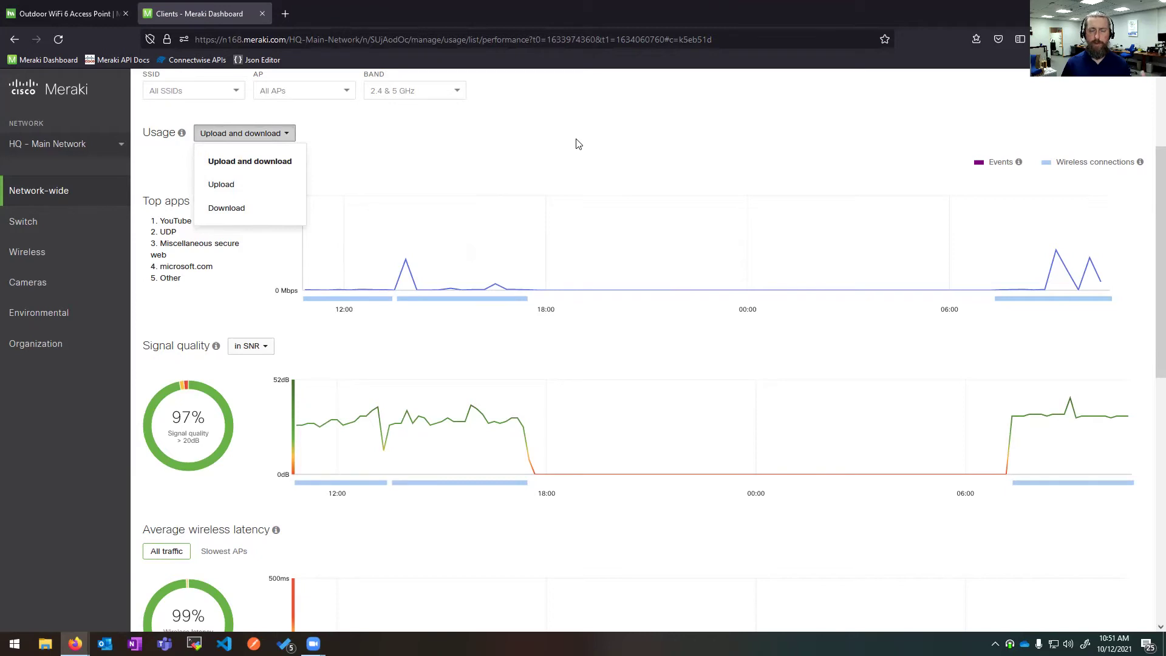
click(671, 134)
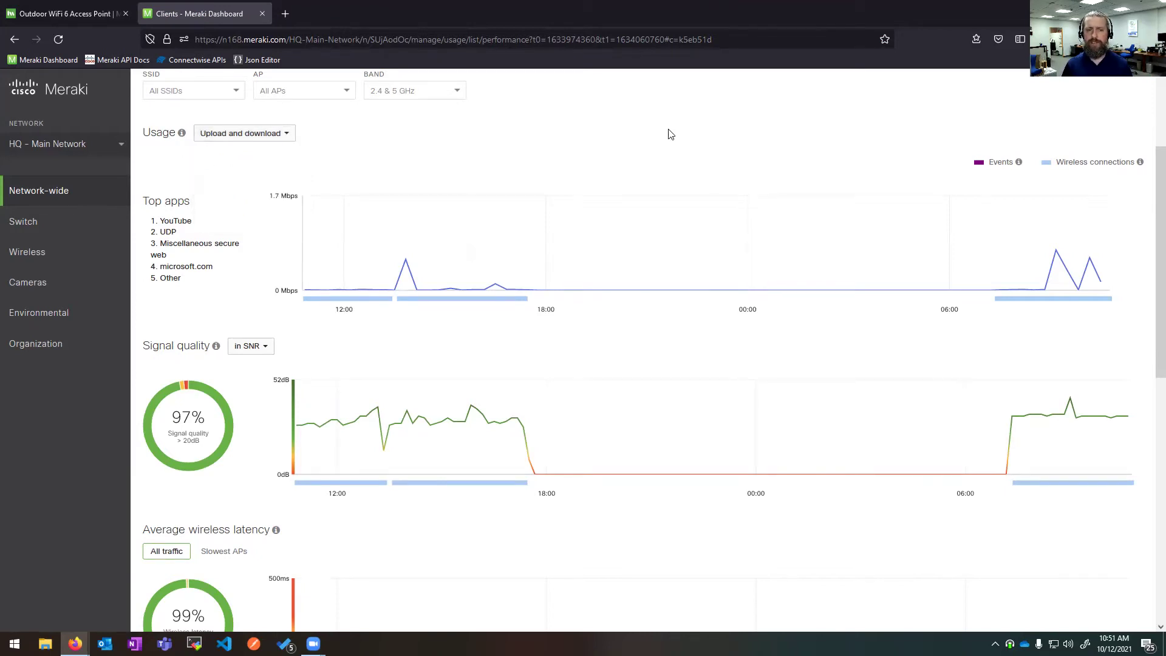
scroll(726, 122, down, 2)
mouse_move(437, 361)
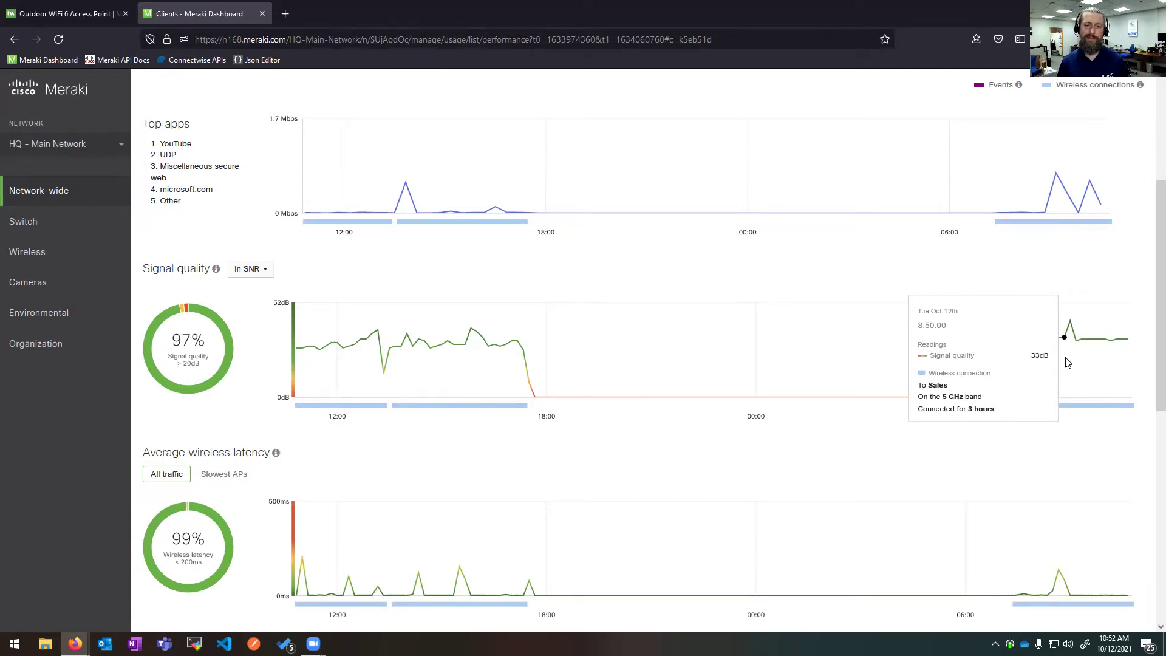
scroll(394, 328, up, 4)
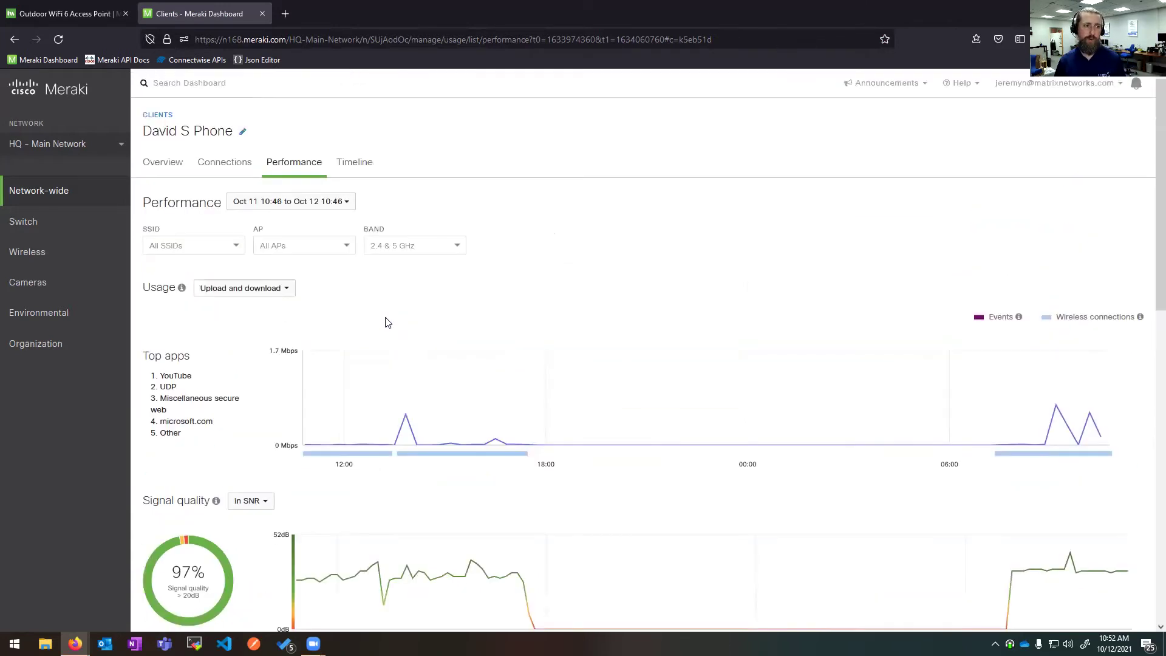
click(287, 201)
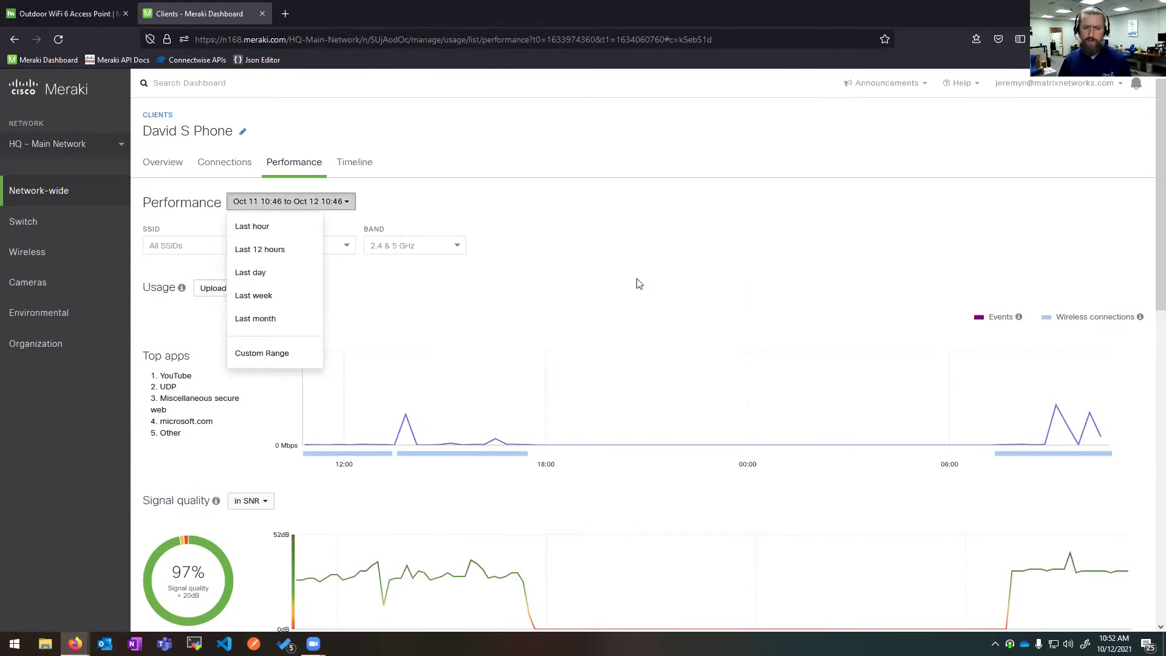
click(627, 255)
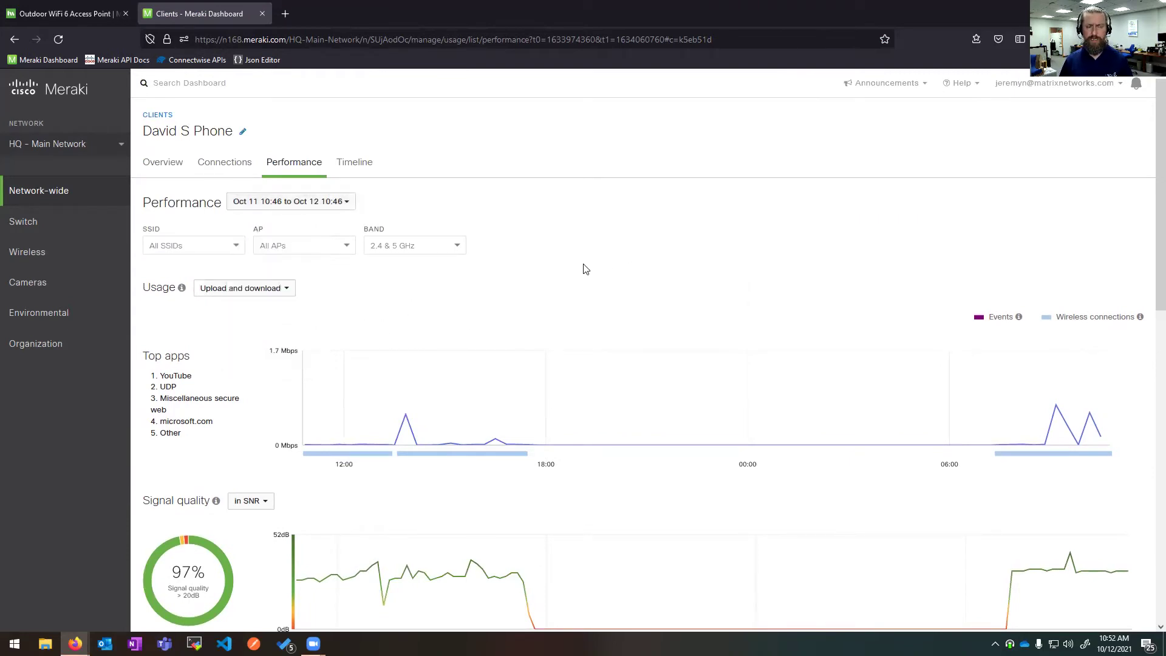
scroll(586, 269, down, 3)
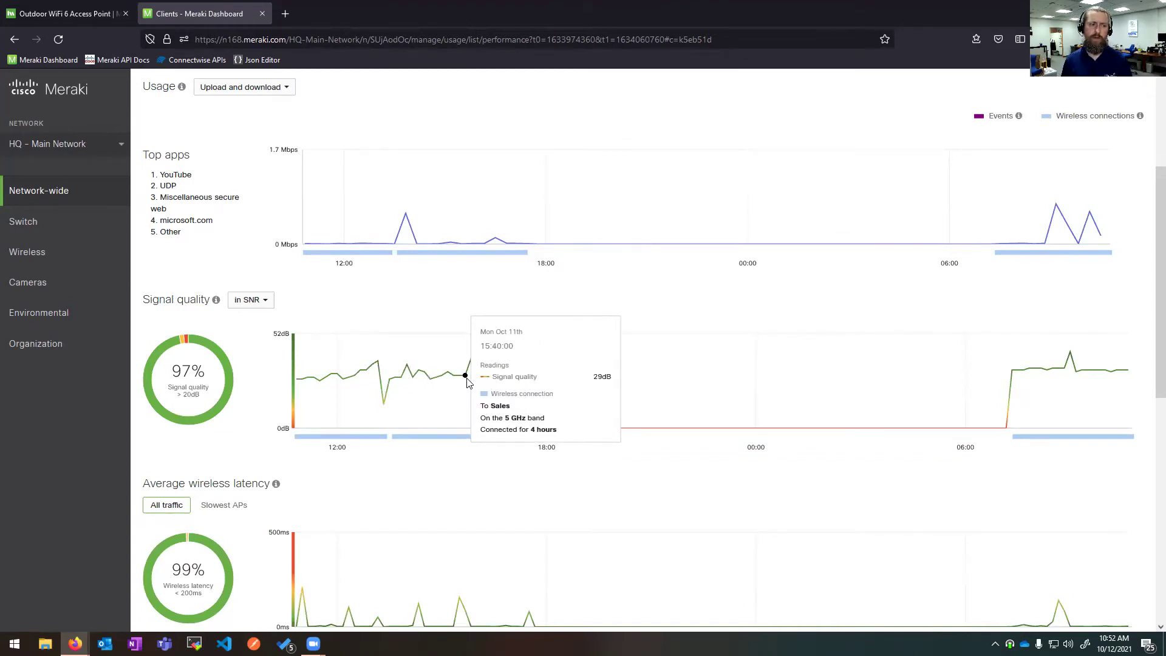
- Scroll through the phone client's last-day usage and signal quality charts, ending at the top
scroll(608, 377, down, 3)
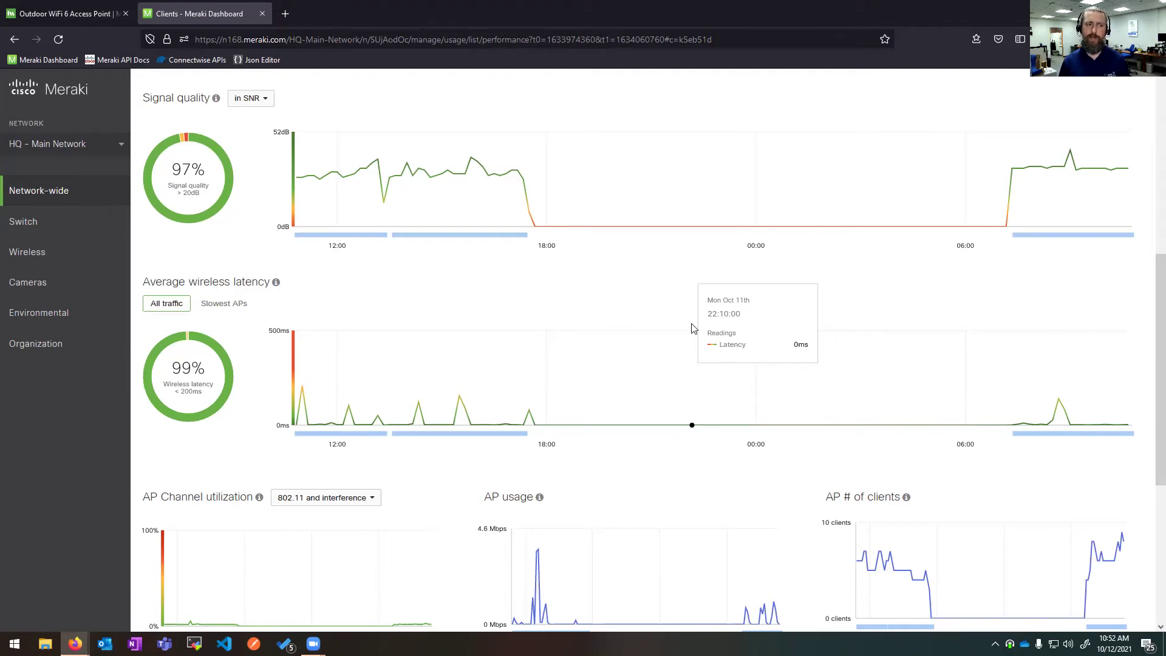
scroll(691, 340, up, 5)
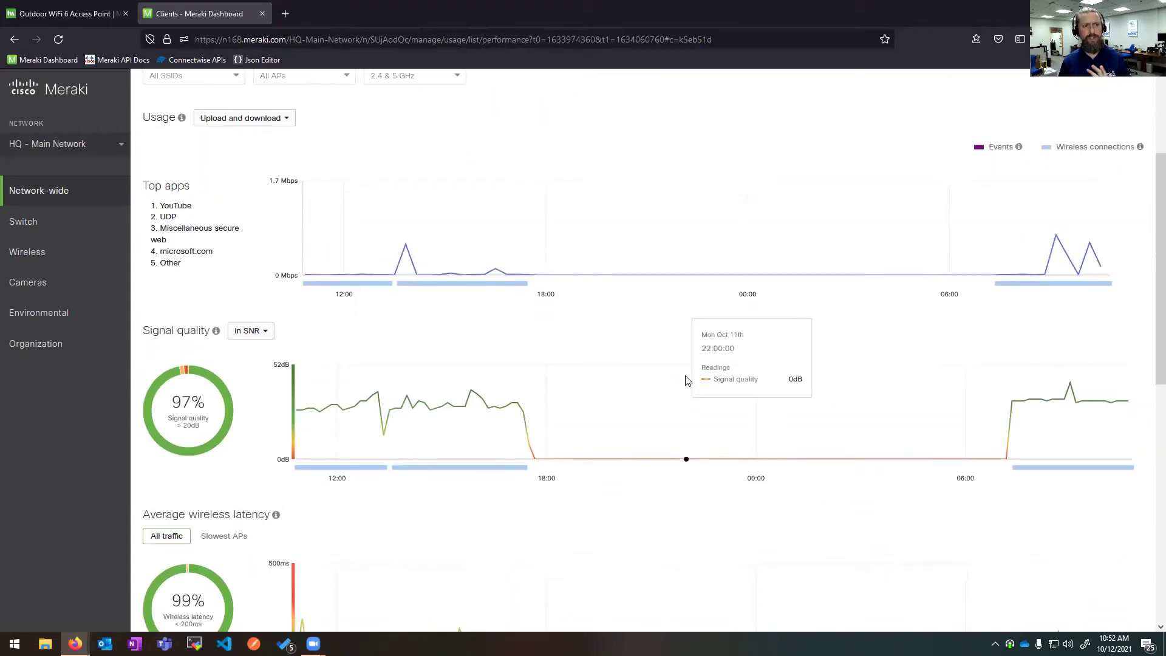
scroll(686, 380, down, 7)
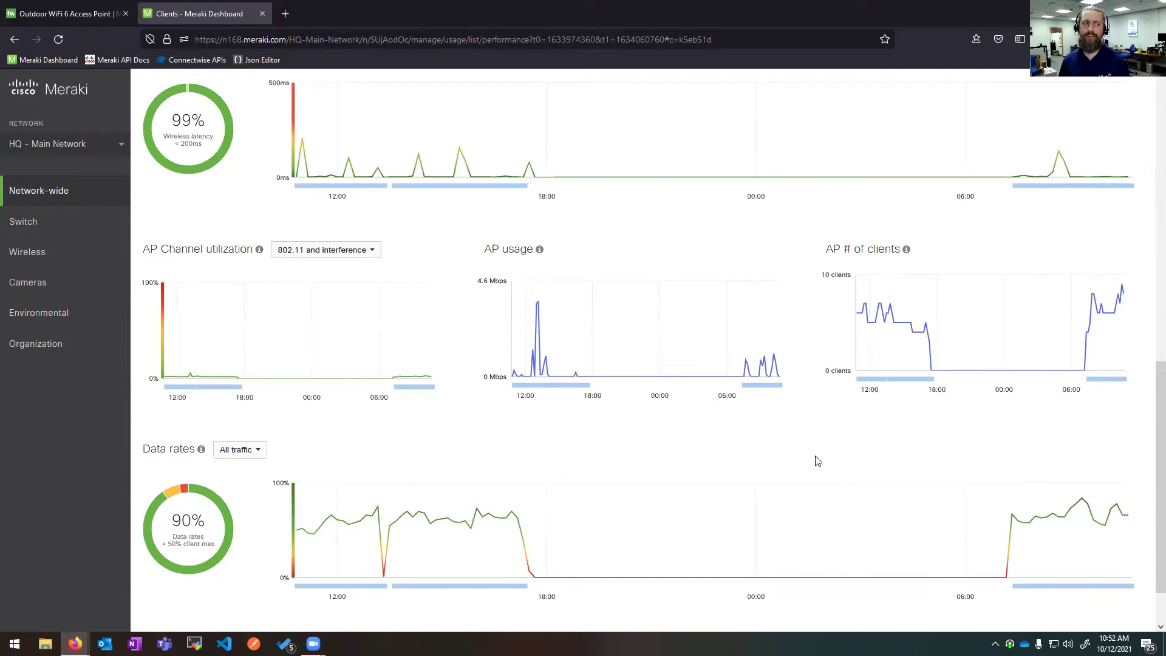
mouse_move(229, 360)
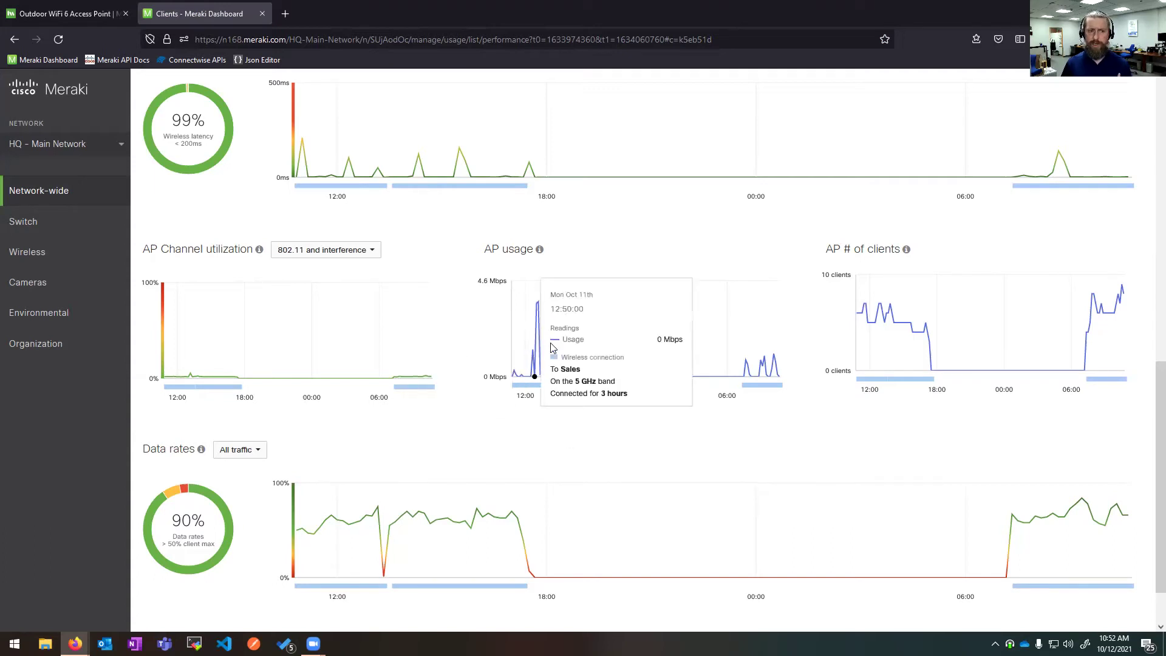
mouse_move(928, 372)
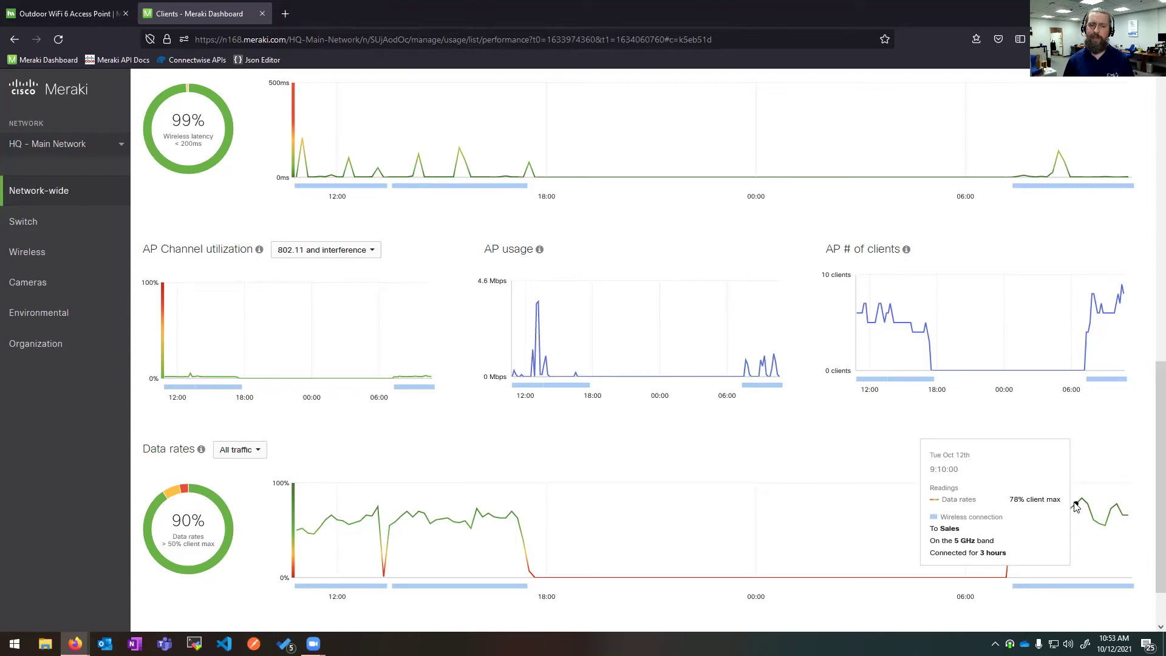
scroll(729, 455, up, 10)
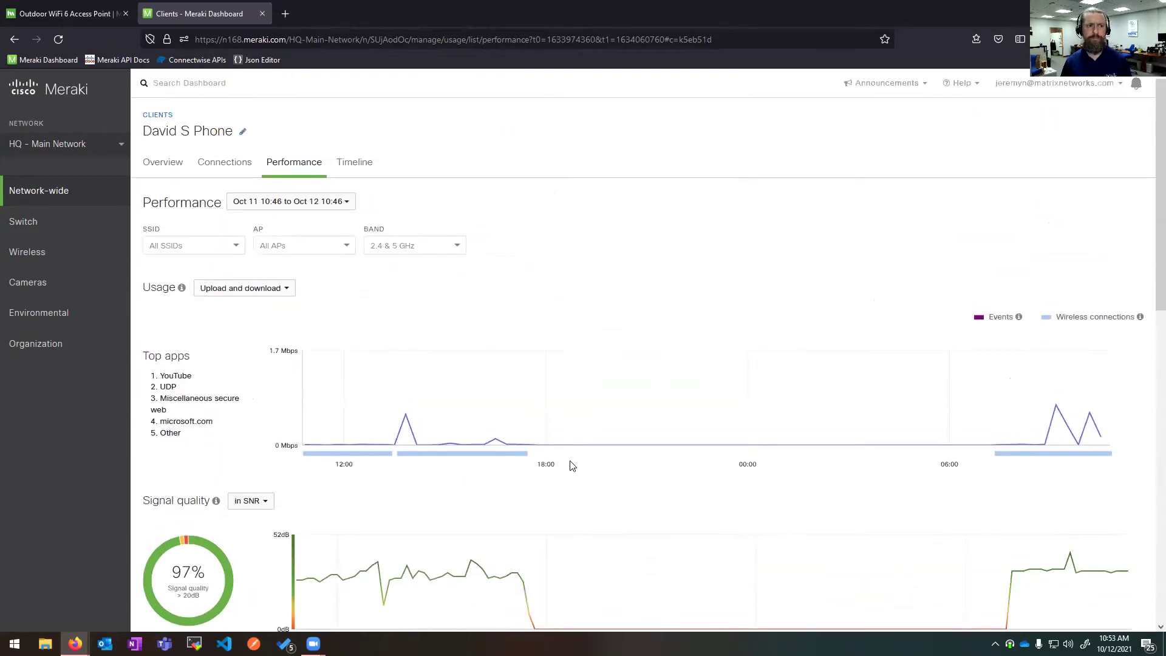
- Open the phone client's Timeline and highlight the out-of-range disconnect explanation
click(358, 163)
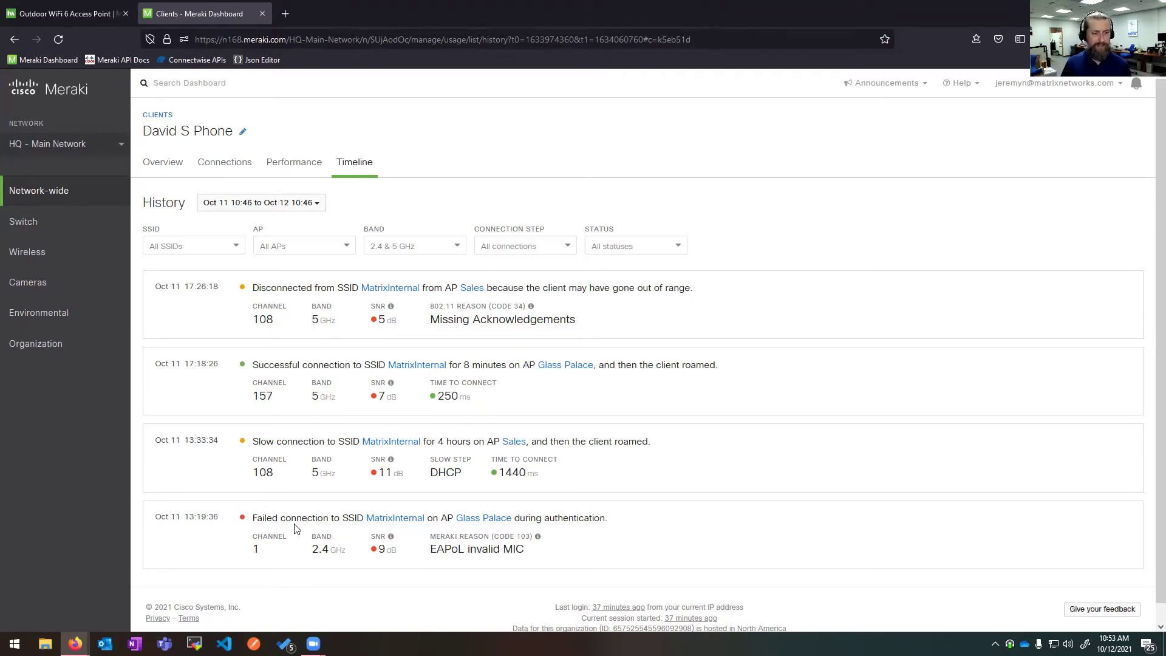
mouse_move(538, 537)
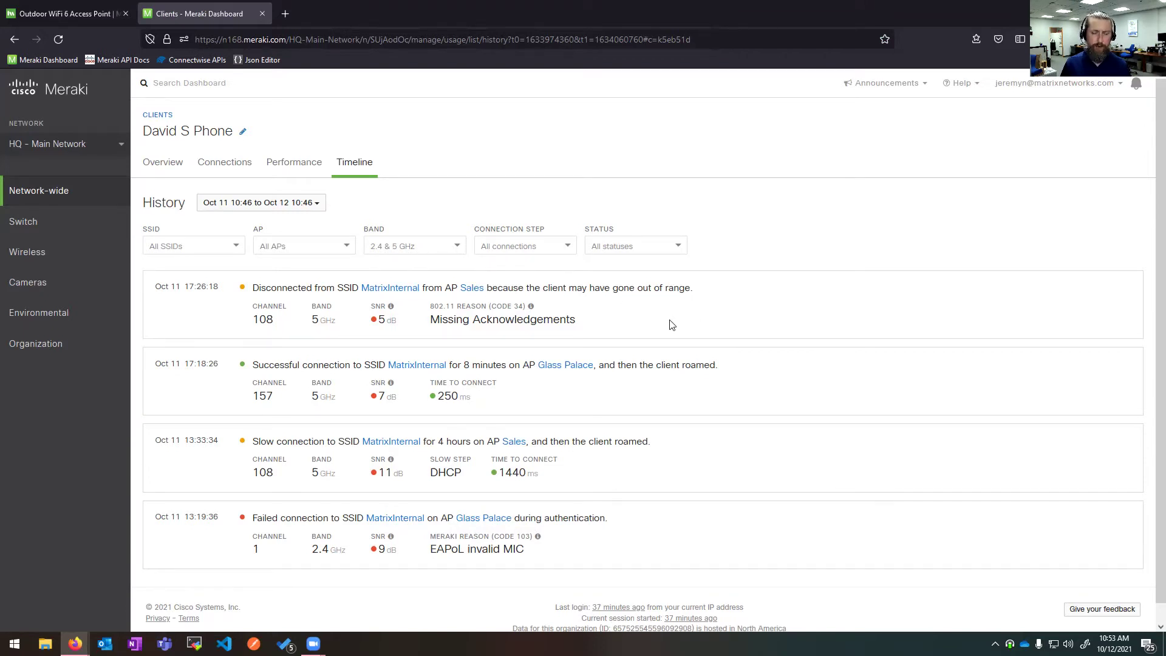
drag(554, 288, 643, 288)
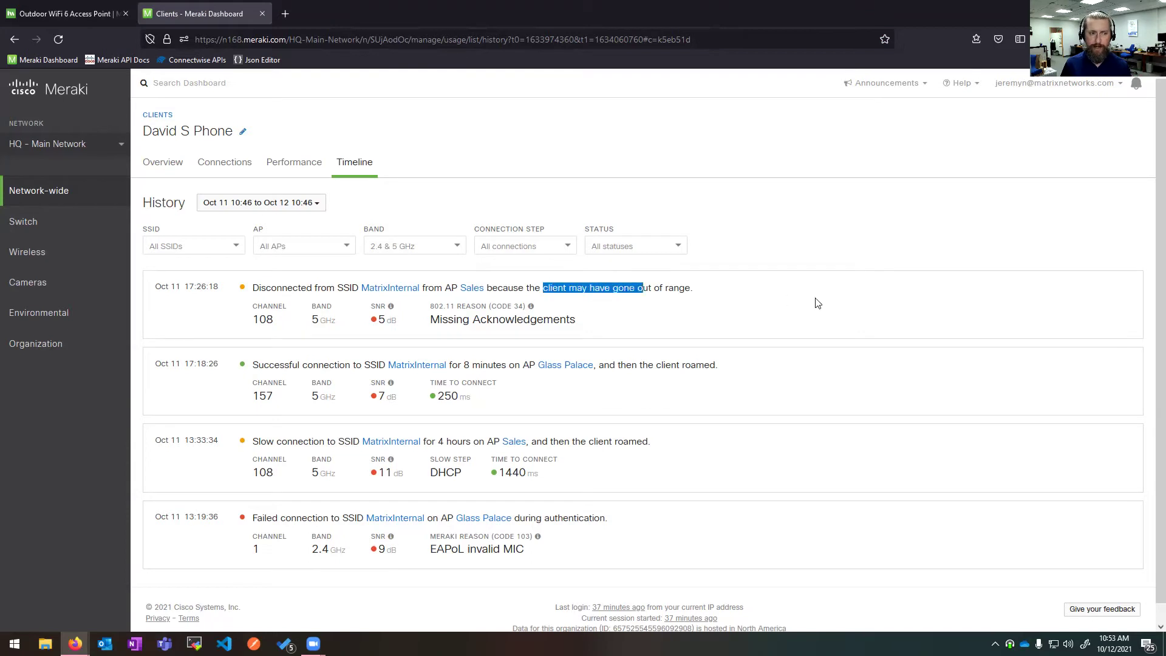
click(787, 319)
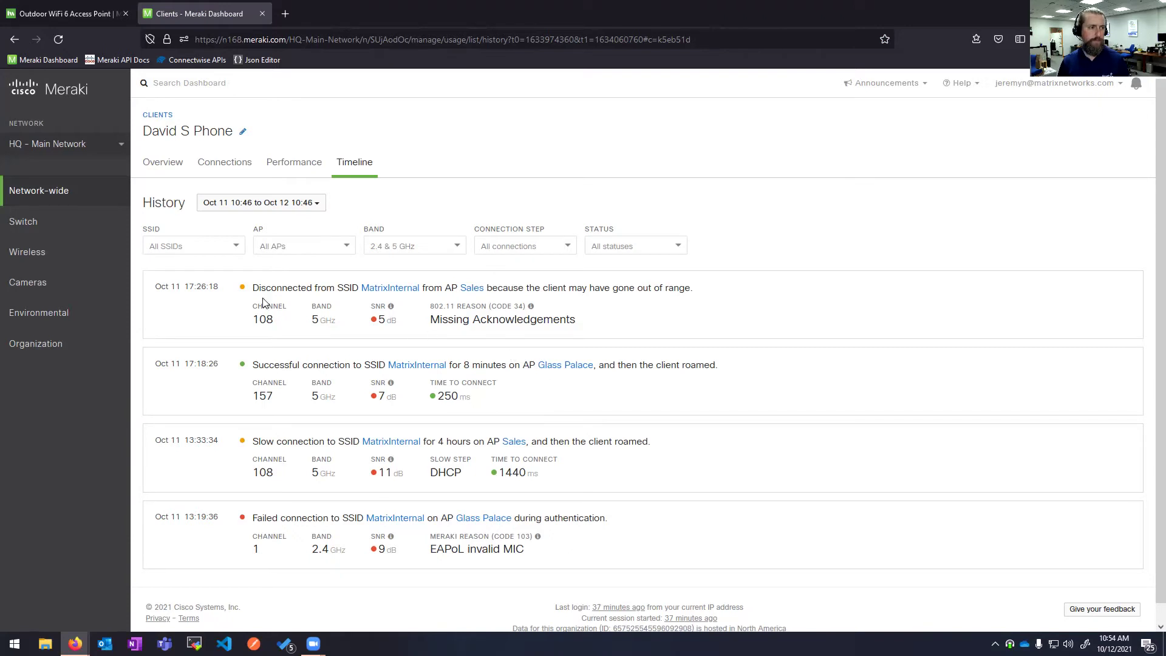
mouse_move(59, 267)
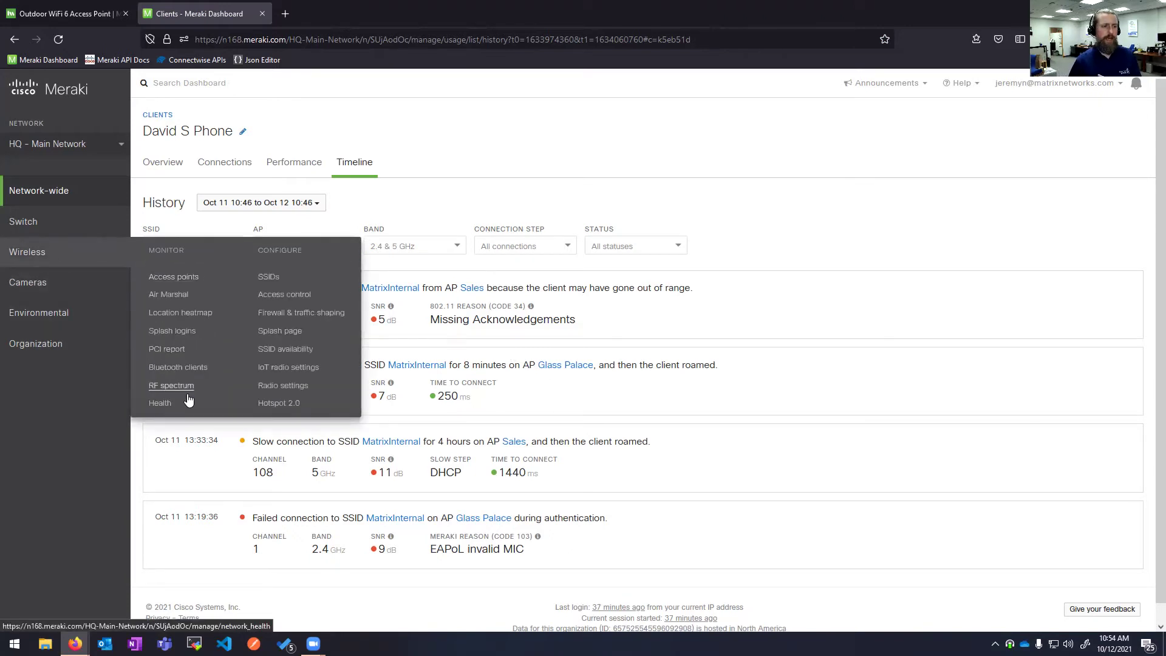
- Open wireless Health and check the SSID and Band filter choices without changing them
click(176, 402)
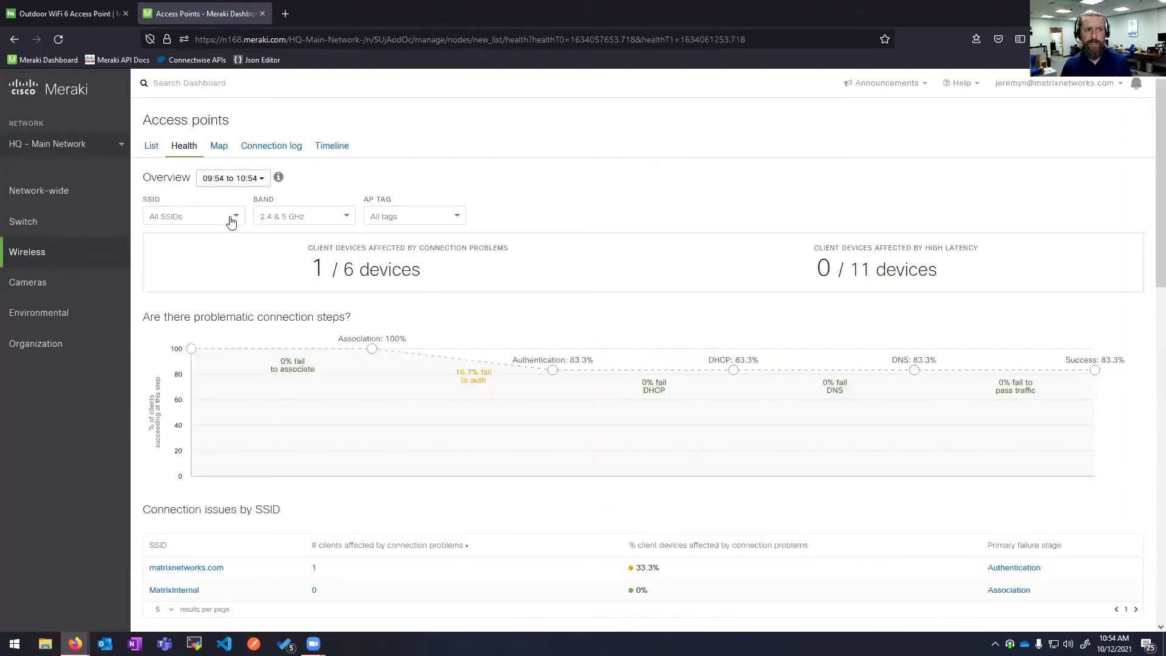
click(232, 219)
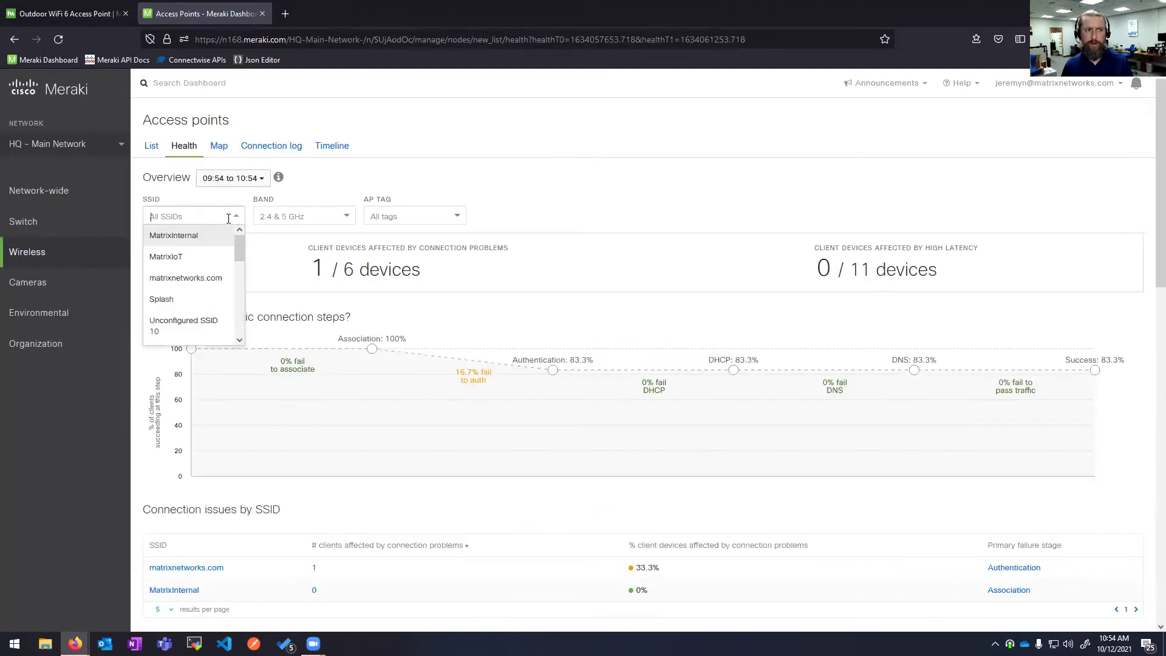
click(299, 219)
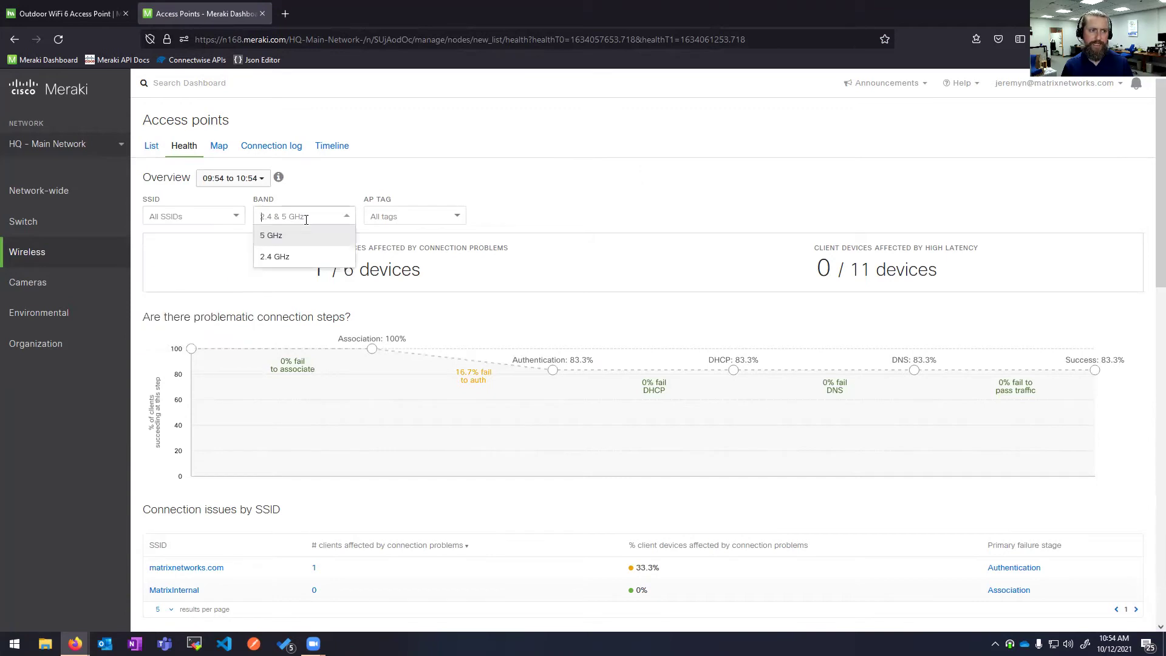
click(619, 211)
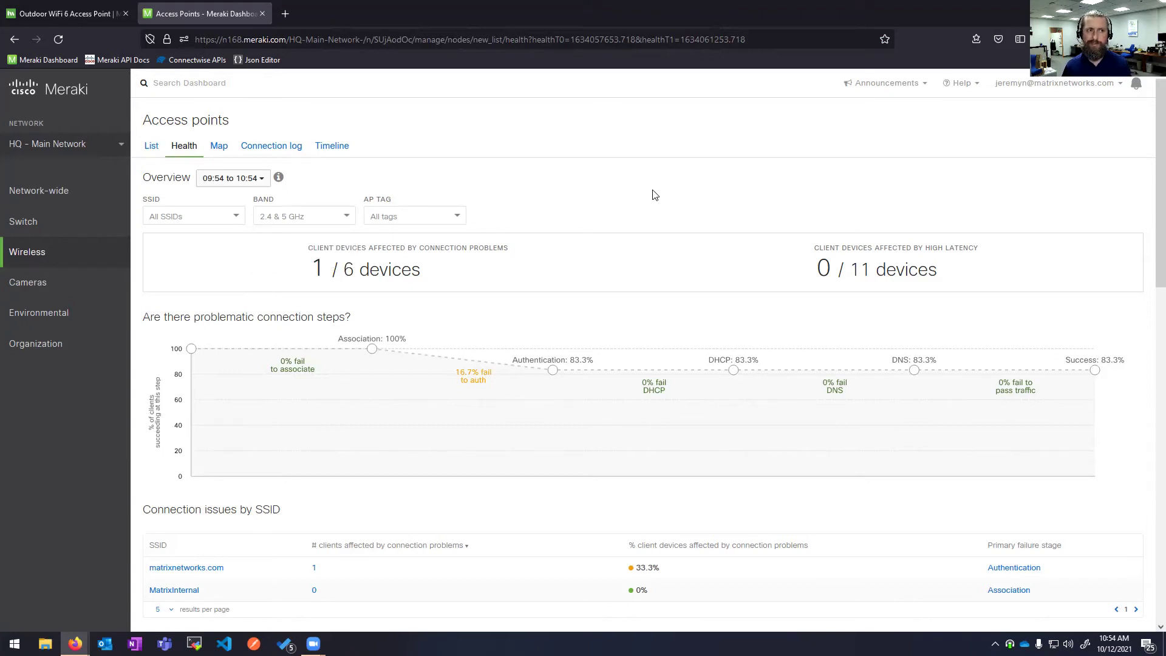
mouse_move(95, 251)
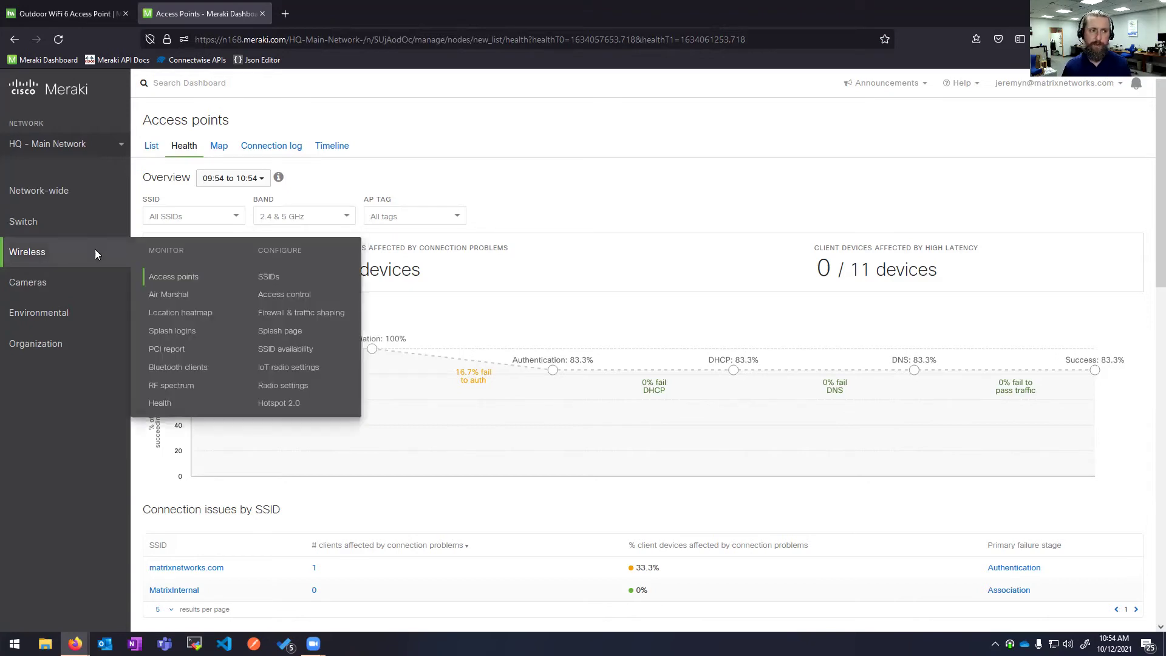
- Visit Air Marshal, then the SSIDs overview, and open matrixnetworks.com access control
click(169, 294)
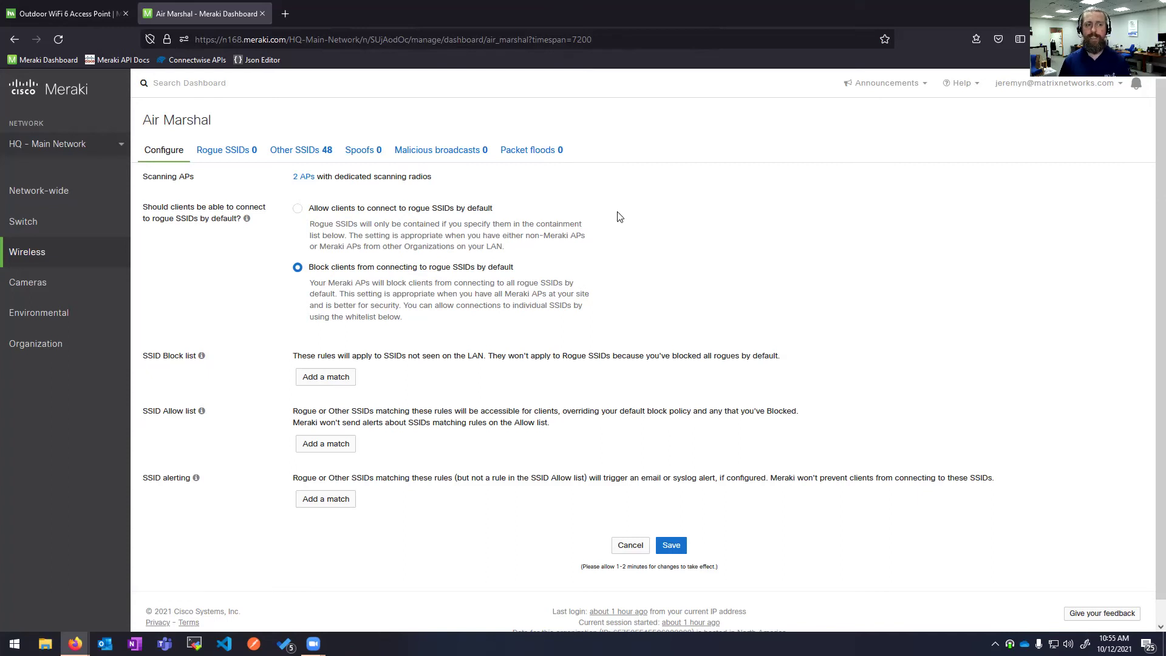
mouse_move(112, 245)
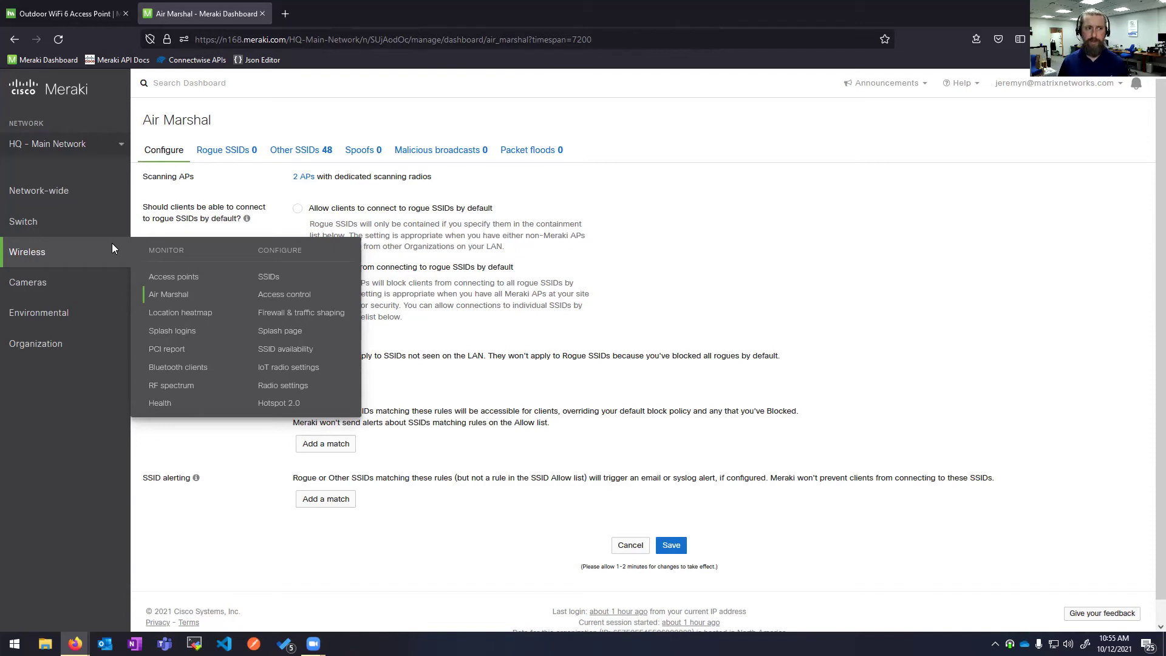
click(268, 277)
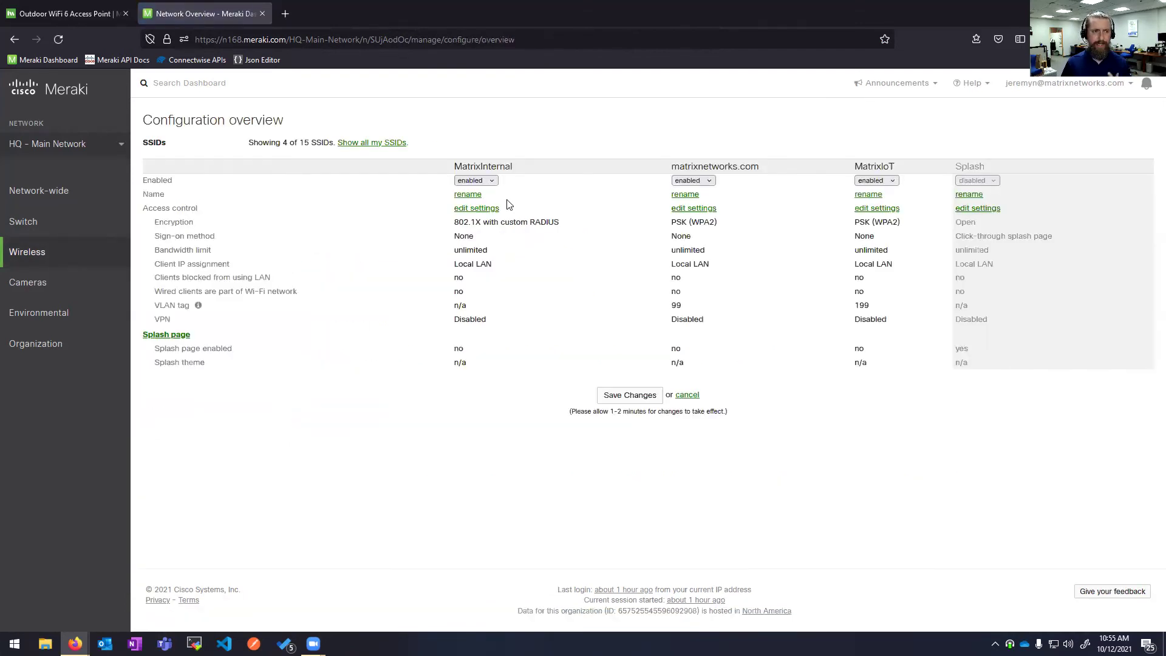
click(701, 210)
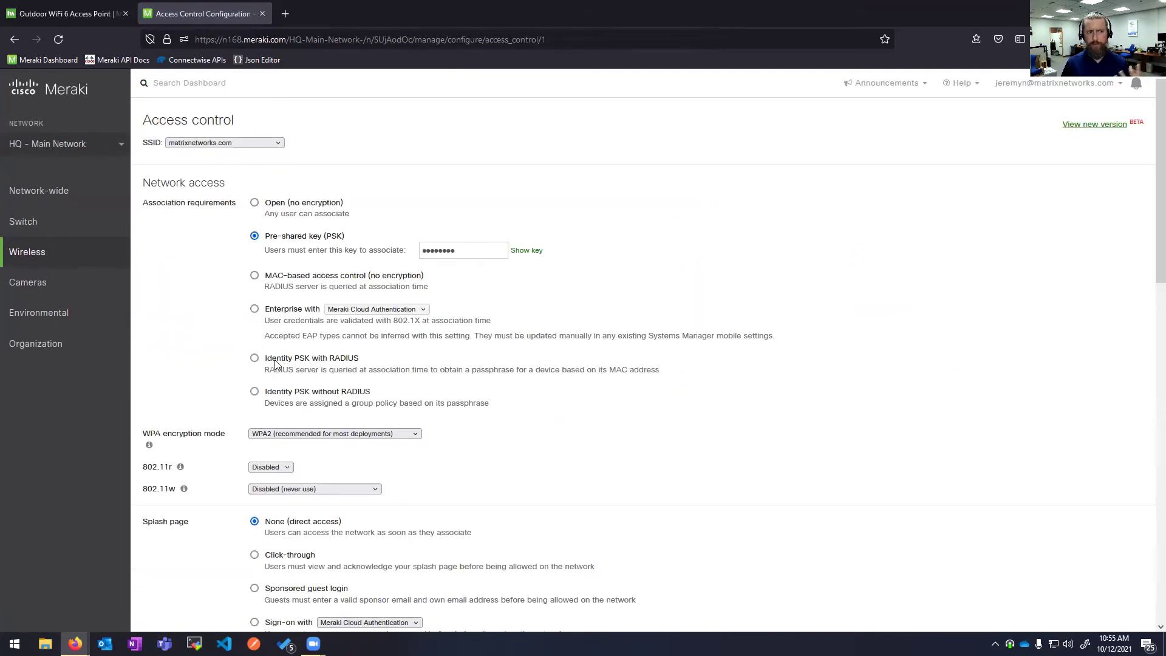
- Switch matrixnetworks.com's association requirement to Identity PSK without RADIUS, leaving it unsaved
click(324, 392)
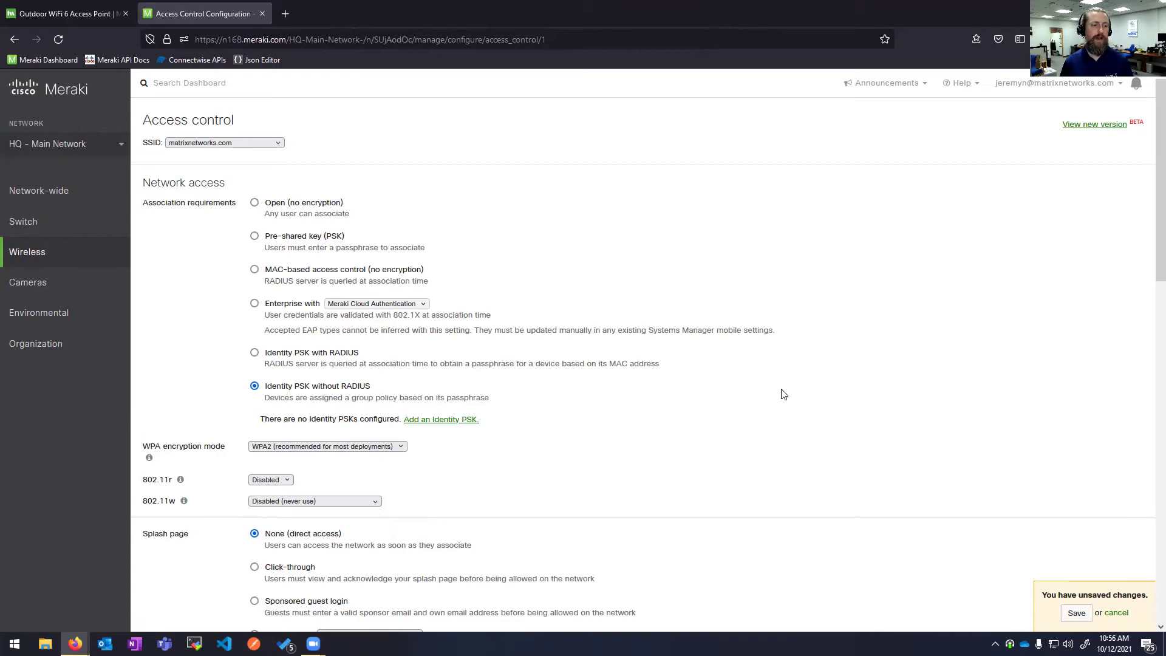
scroll(783, 394, down, 3)
- Choose Sponsored guest login for the splash page, checking the Sign-on with options without changing them
scroll(789, 392, down, 2)
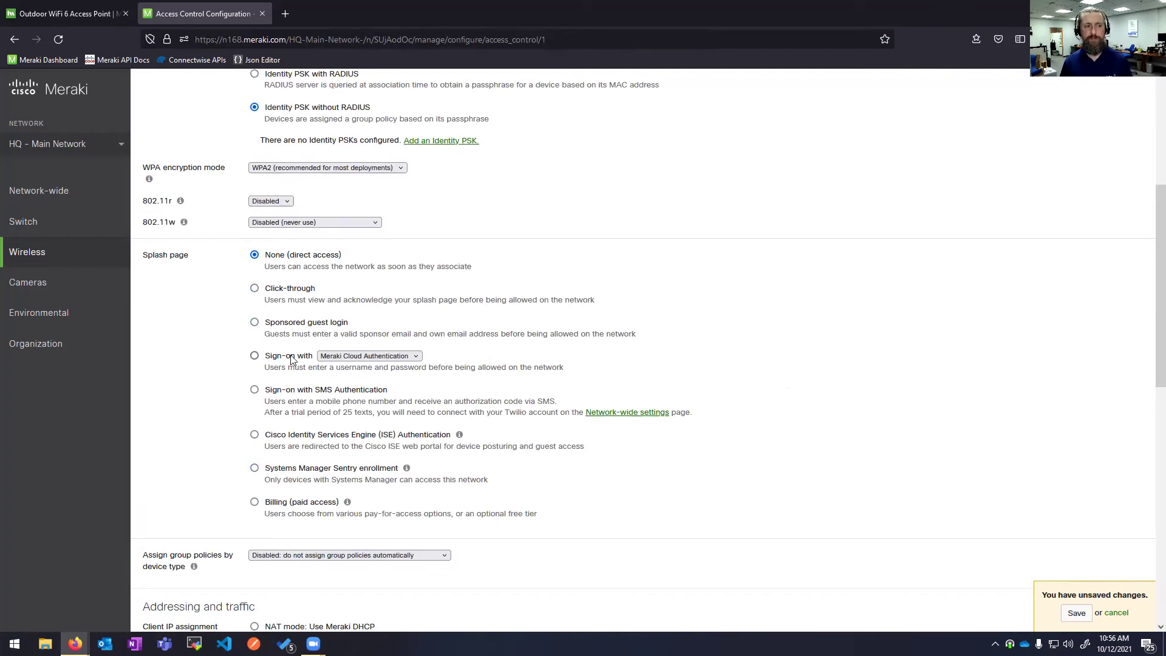
click(288, 329)
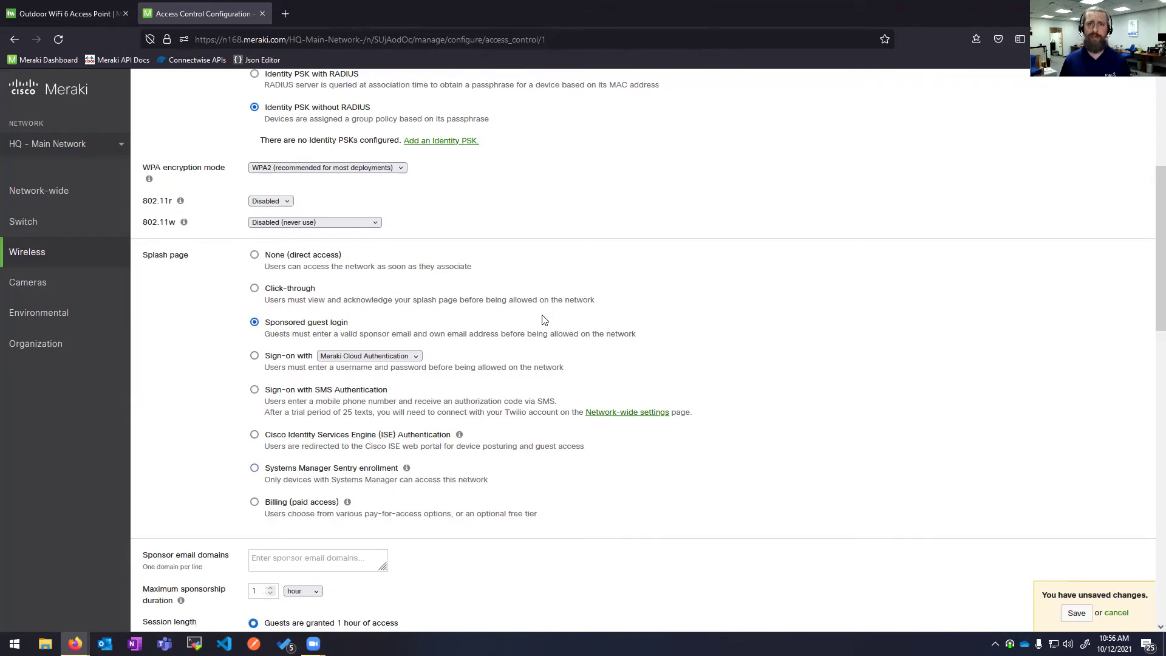
click(392, 356)
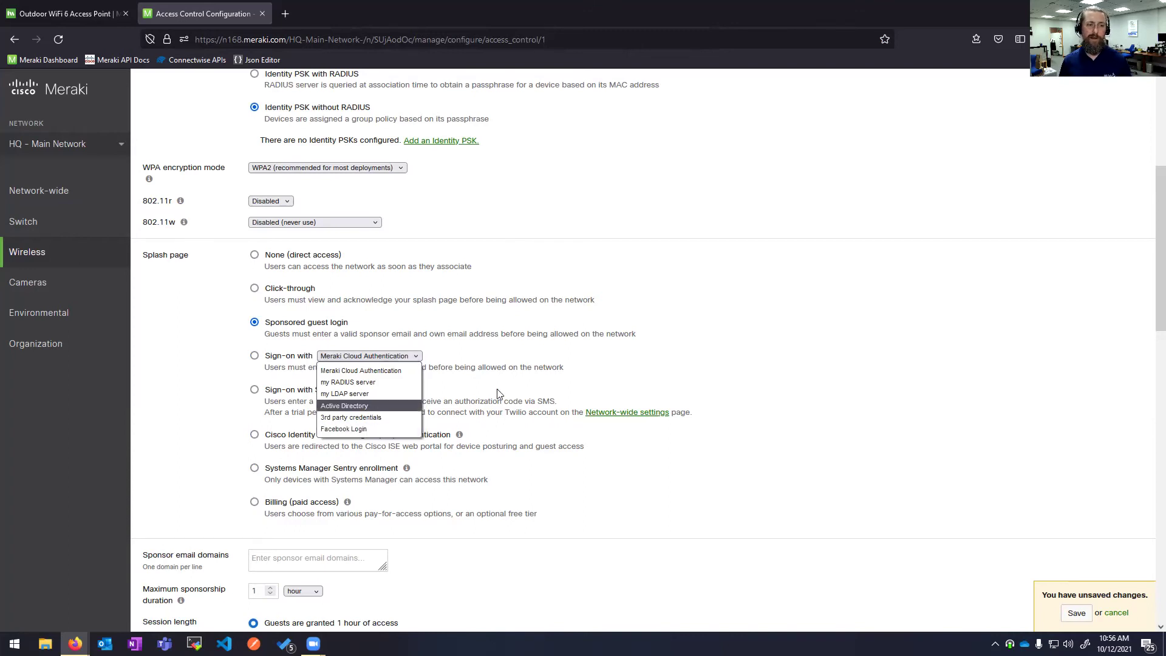
click(655, 374)
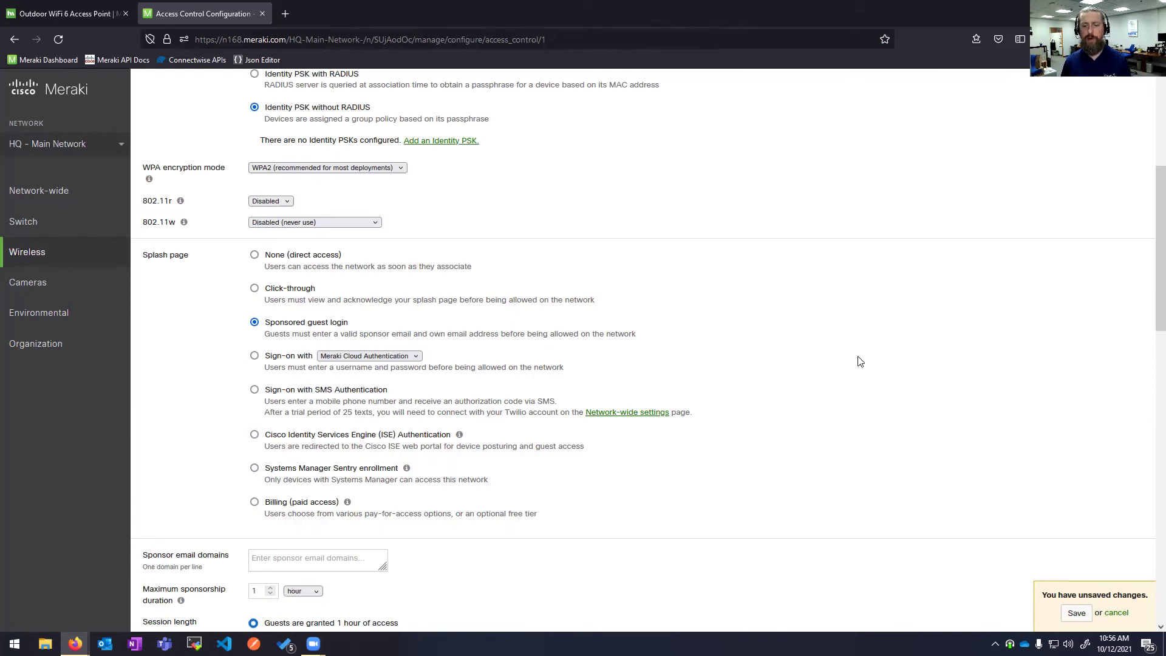
- Go to Wireless > Firewall & traffic shaping for the matrixnetworks.com SSID
mouse_move(93, 276)
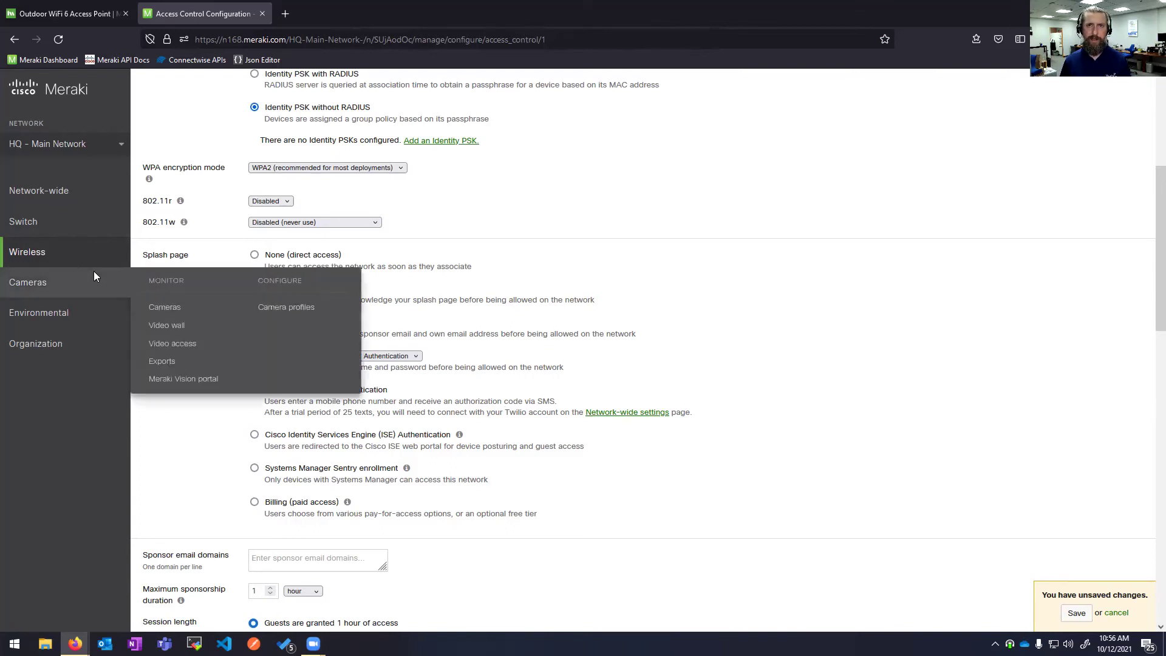
mouse_move(61, 255)
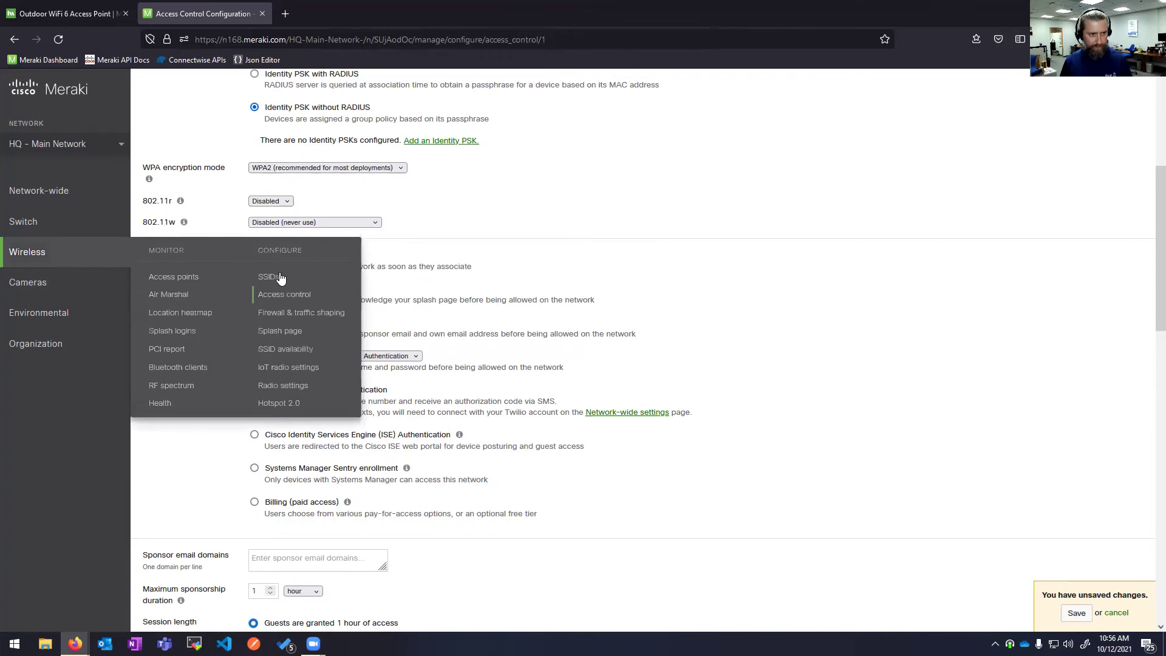
click(314, 313)
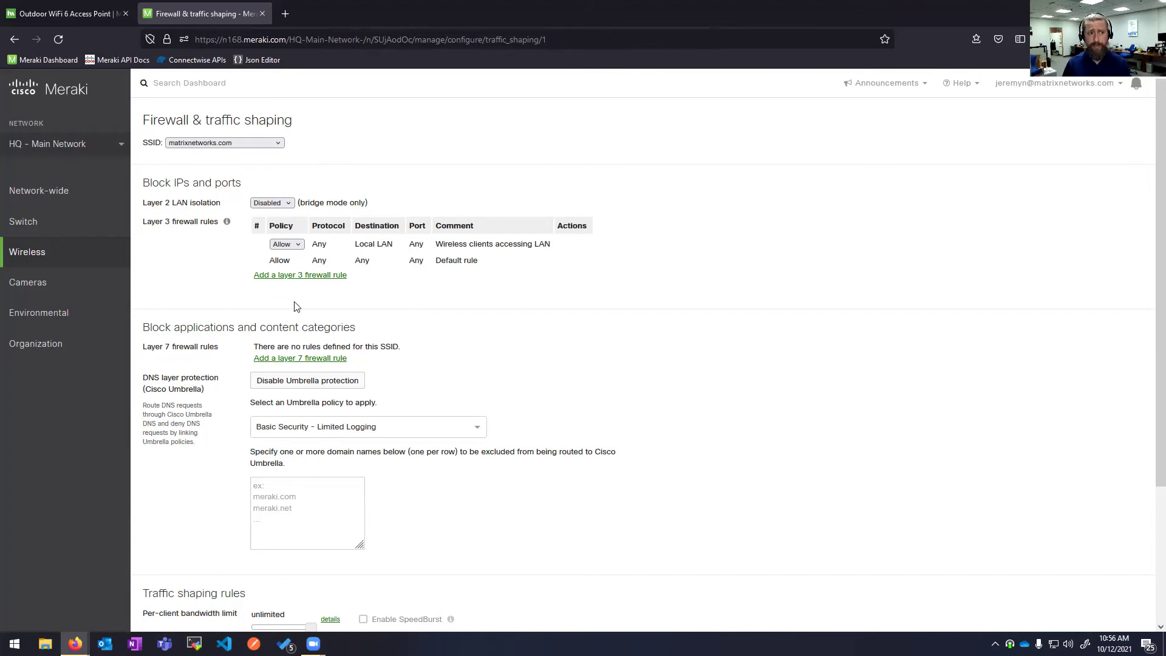
- Add a layer 7 rule denying traffic by HTTP hostname, with the hostname left blank
click(307, 358)
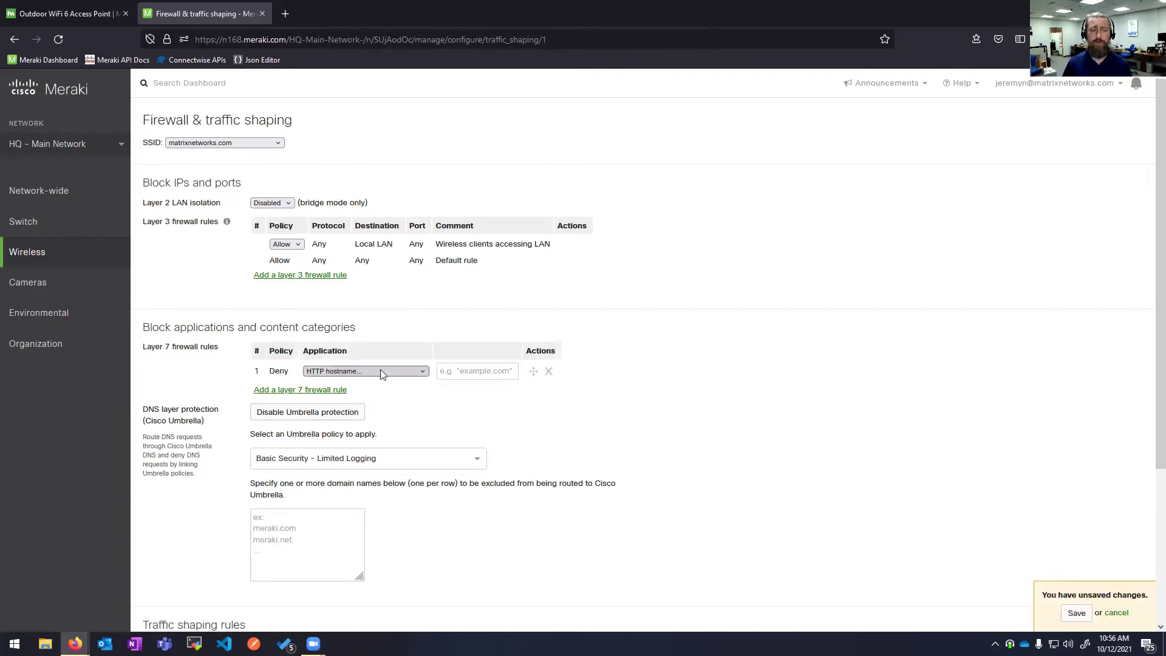
click(380, 370)
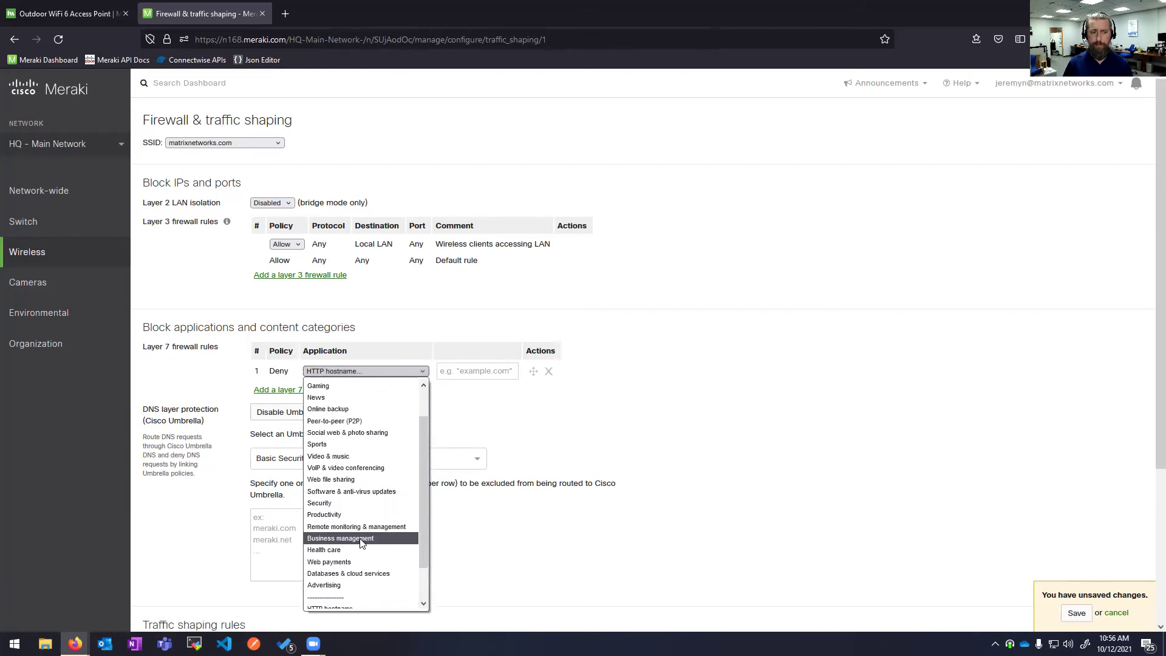
scroll(360, 542, down, 2)
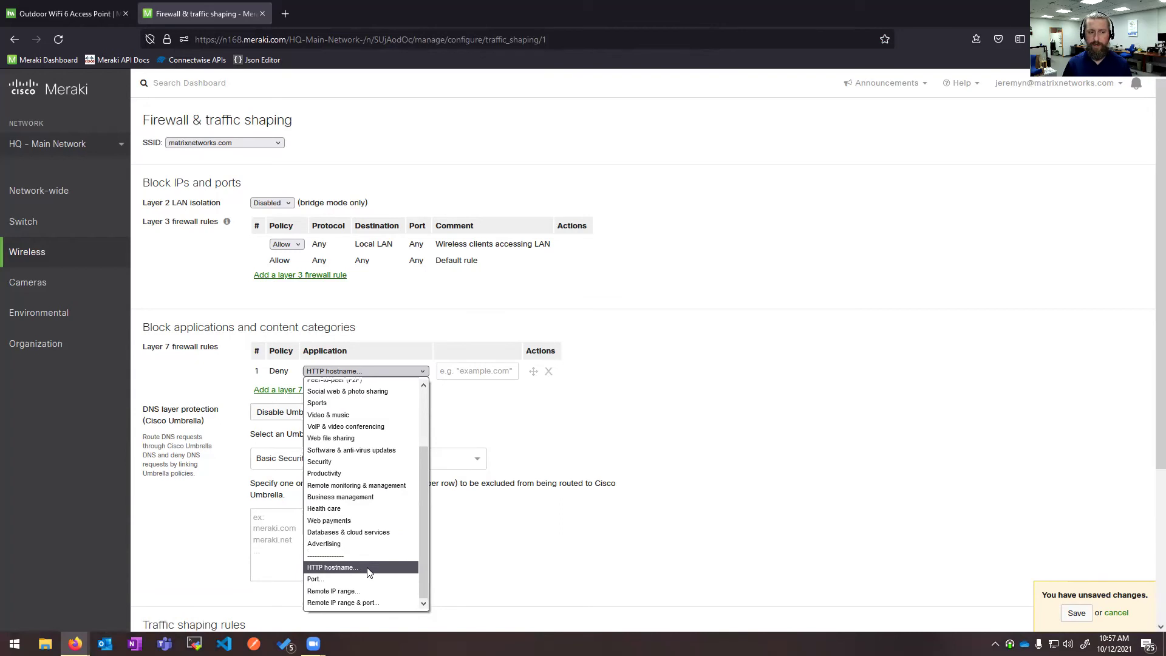
click(872, 406)
scroll(365, 473, down, 2)
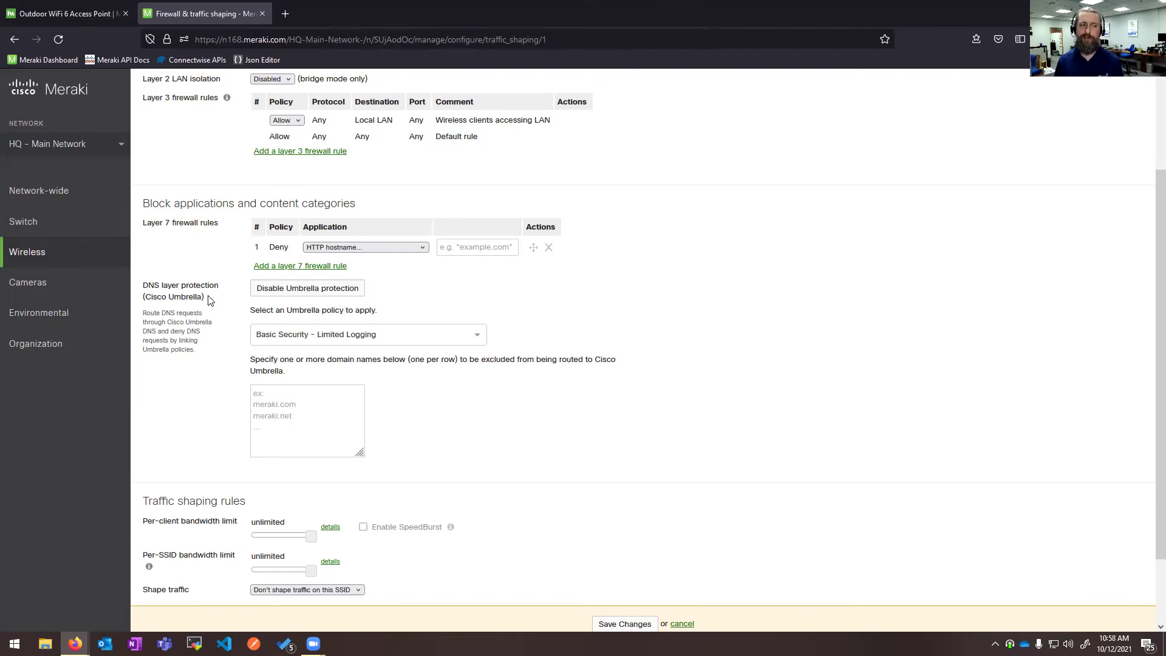
scroll(639, 484, down, 2)
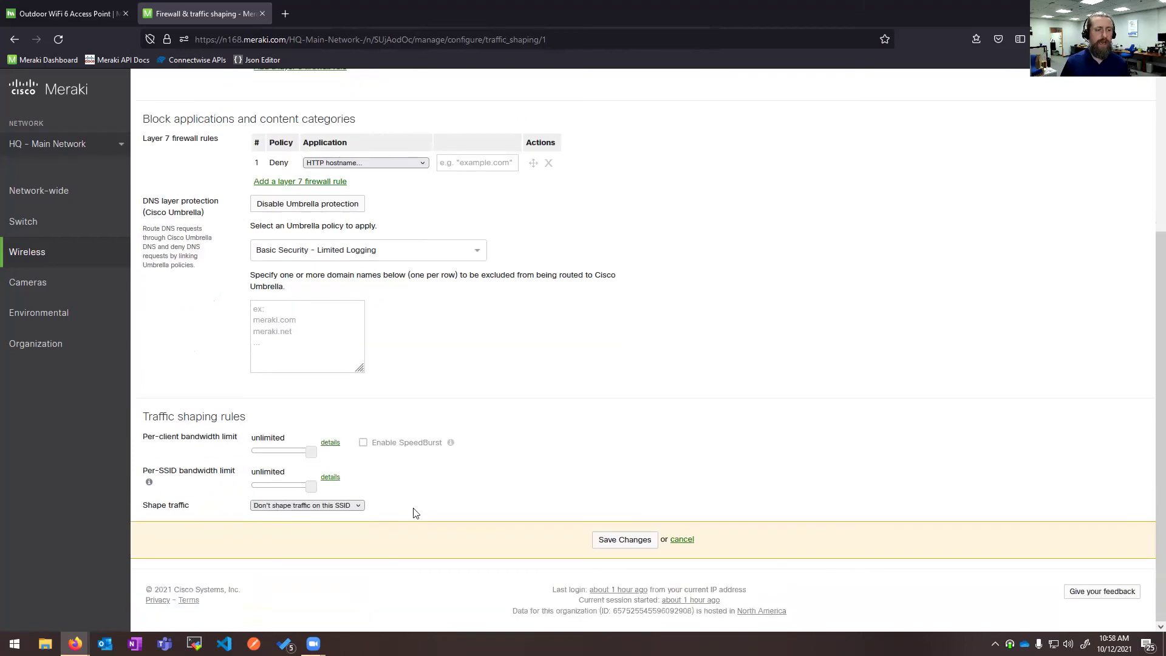
- Shape traffic on this SSID, create a new rule, and enable the default traffic shaping rules
click(320, 513)
click(306, 525)
scroll(607, 504, down, 2)
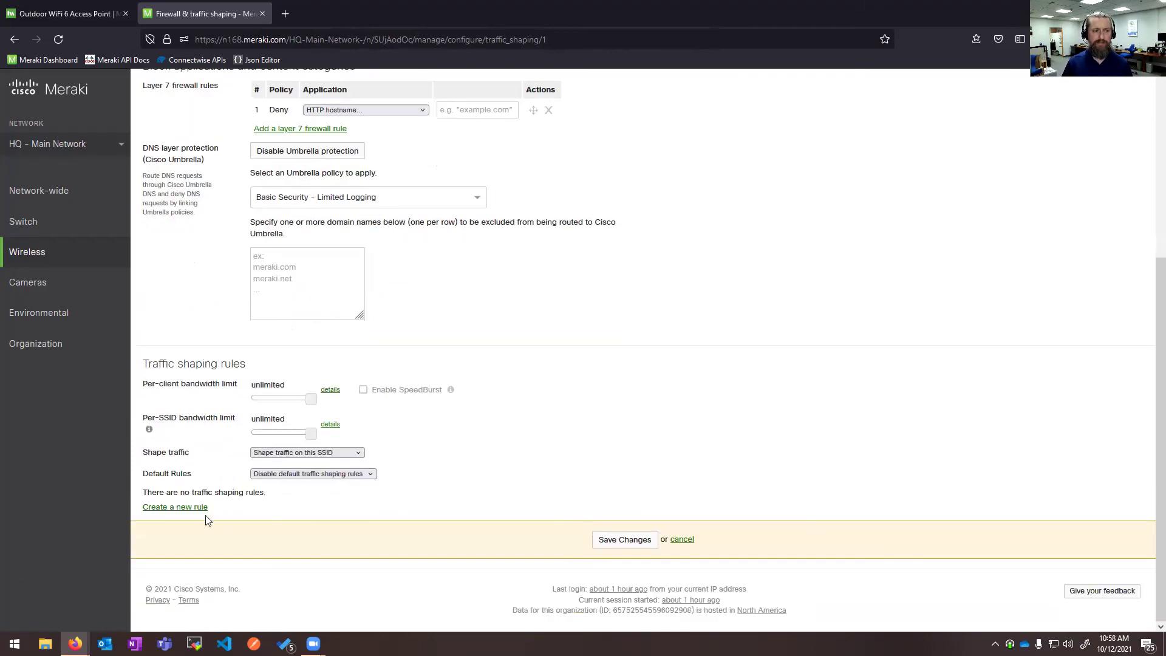
click(181, 507)
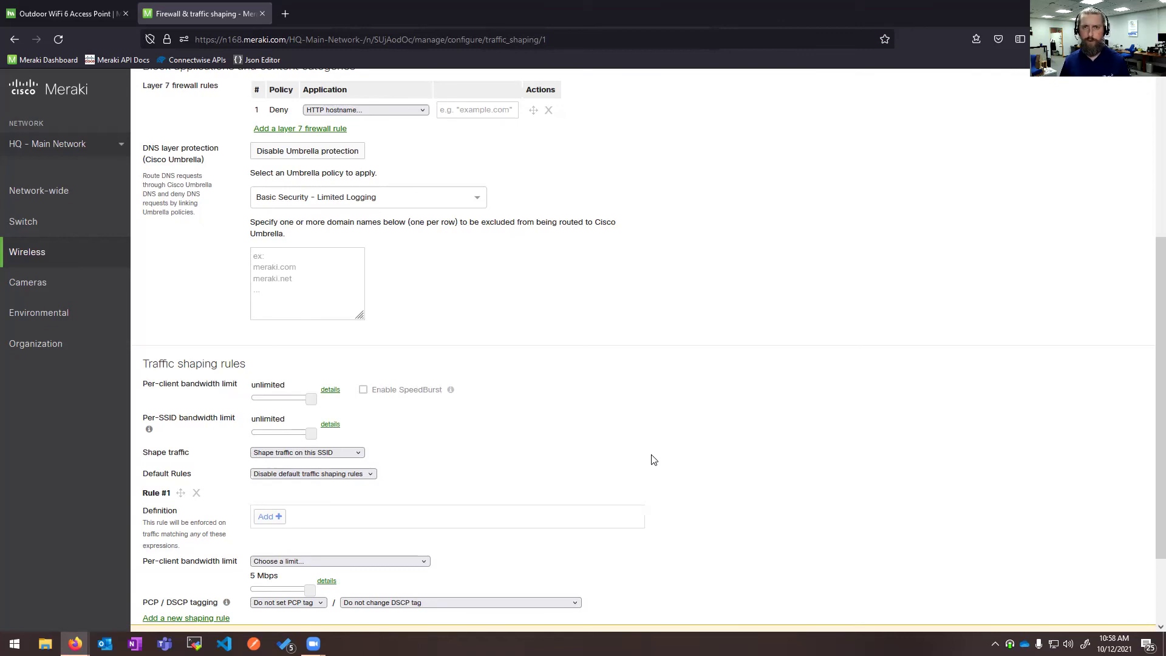
click(331, 454)
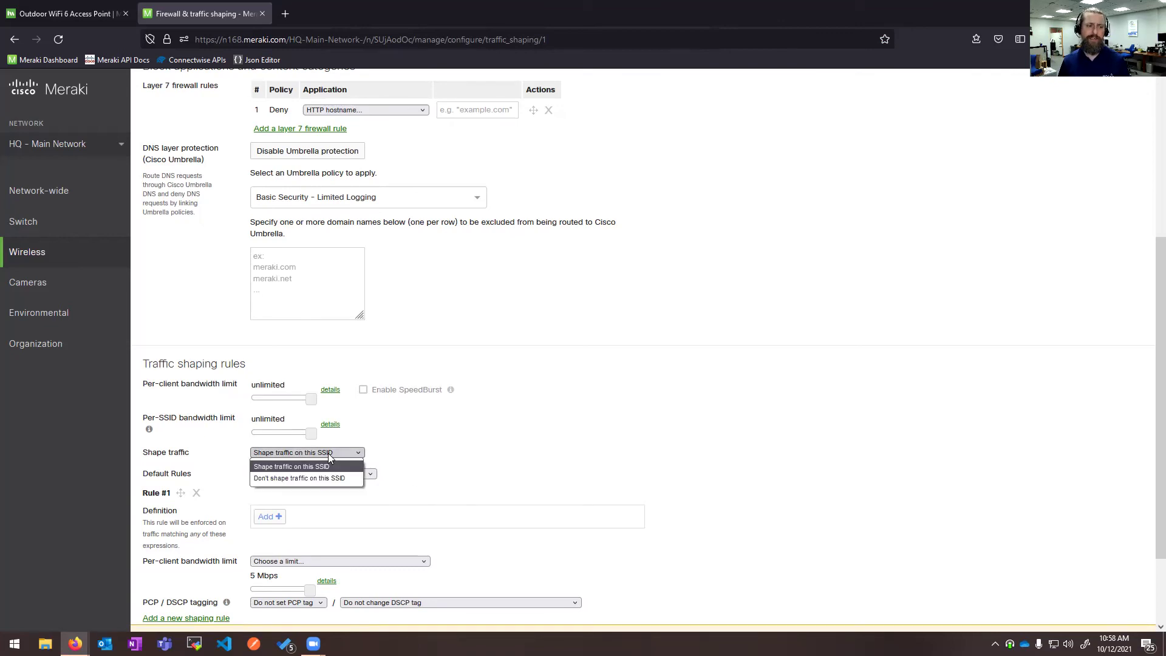
click(364, 453)
click(351, 474)
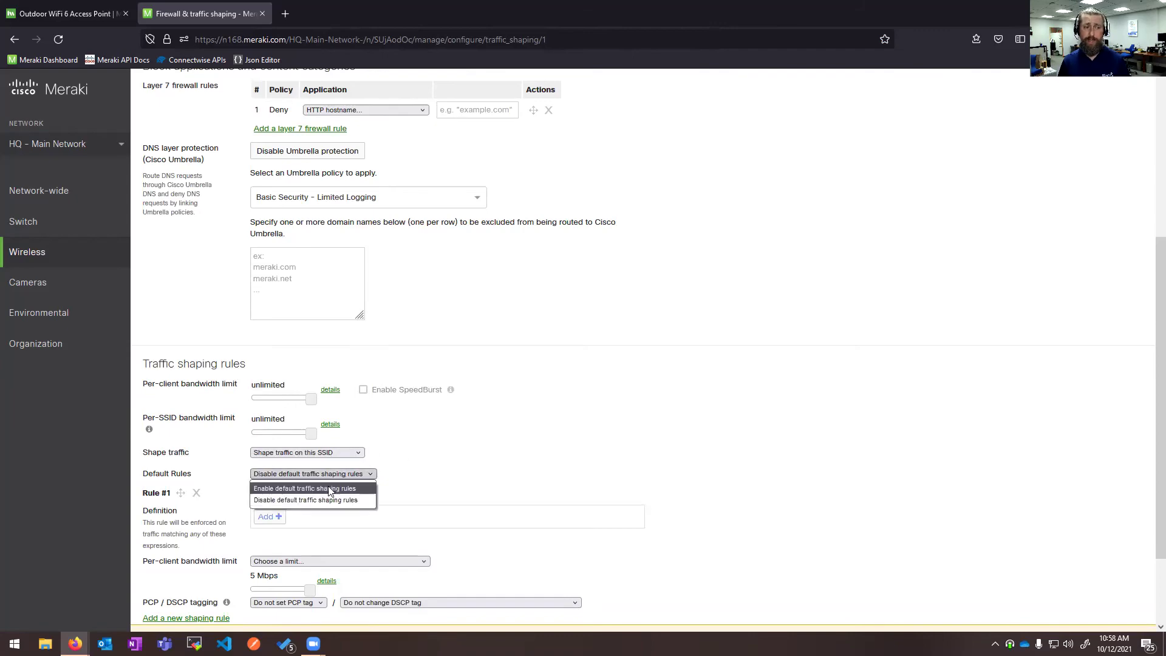
click(313, 486)
- Browse the definition categories for Rule #1 without adding any expression
scroll(610, 481, down, 2)
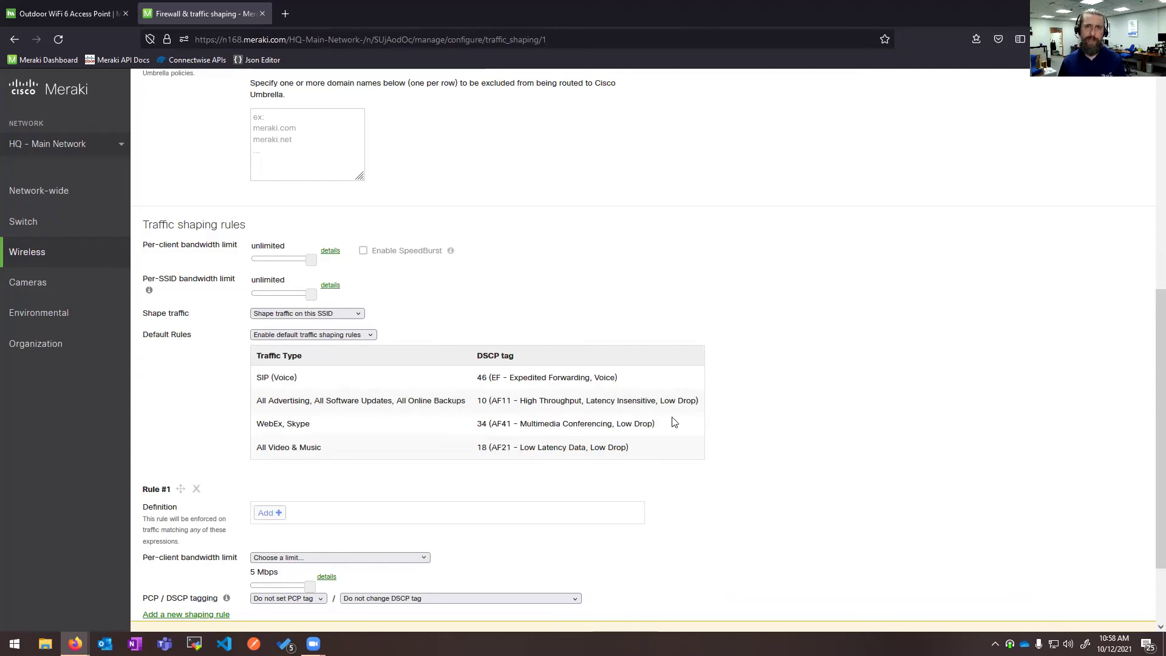
scroll(738, 384, down, 2)
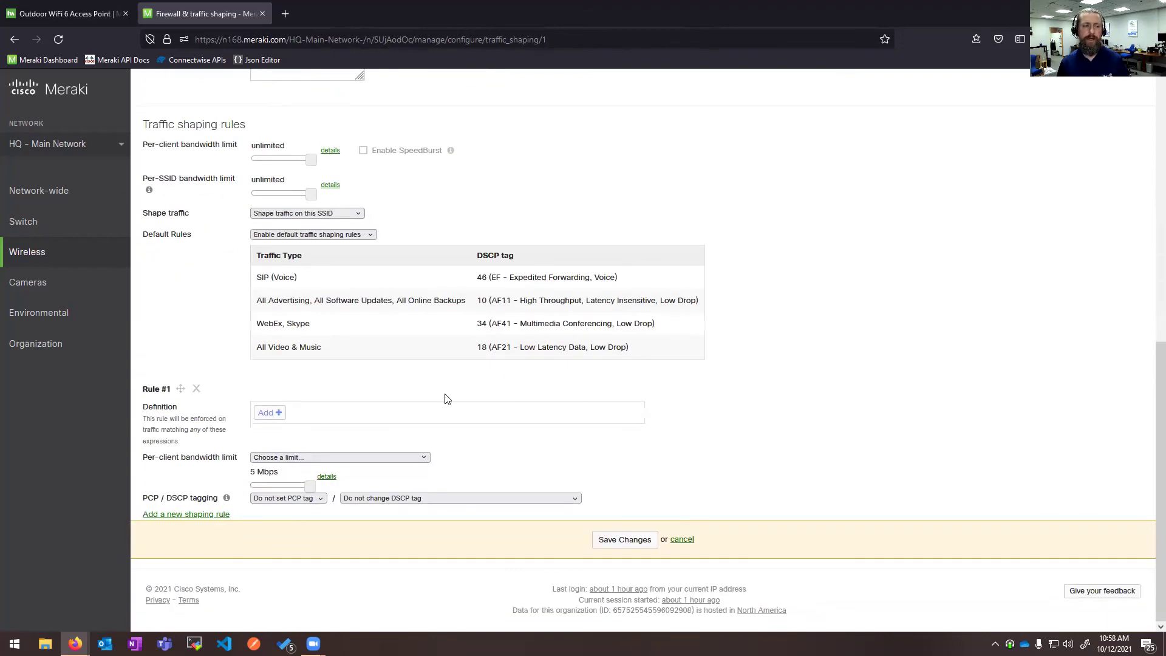
click(269, 412)
scroll(884, 351, down, 2)
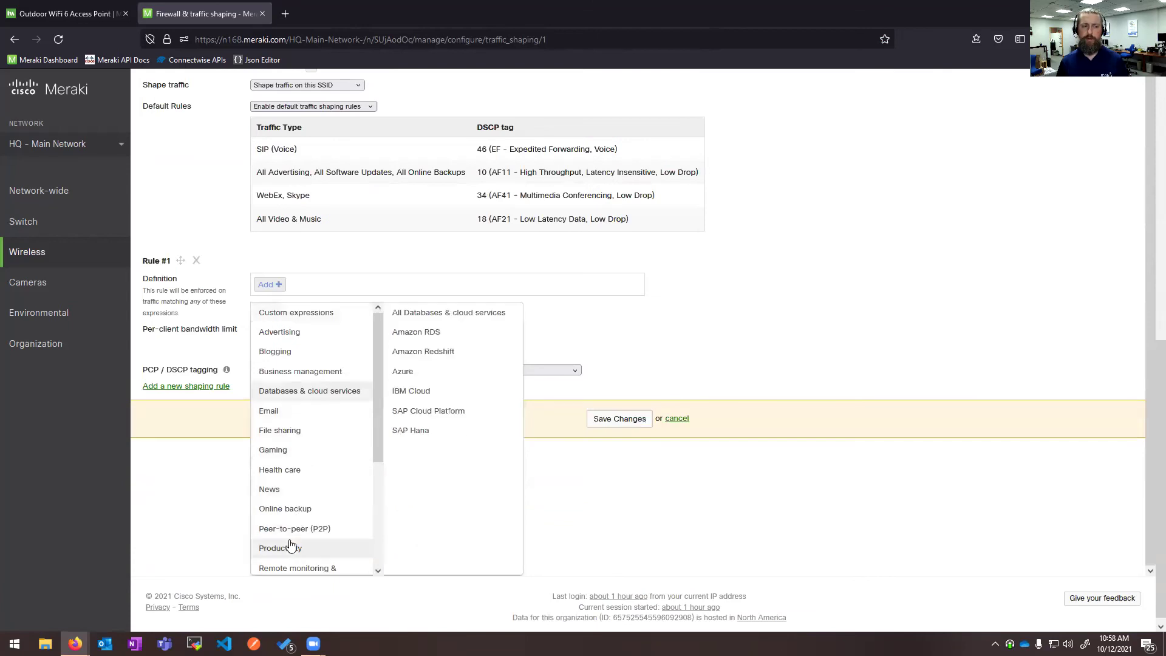
scroll(297, 499, down, 3)
mouse_move(304, 456)
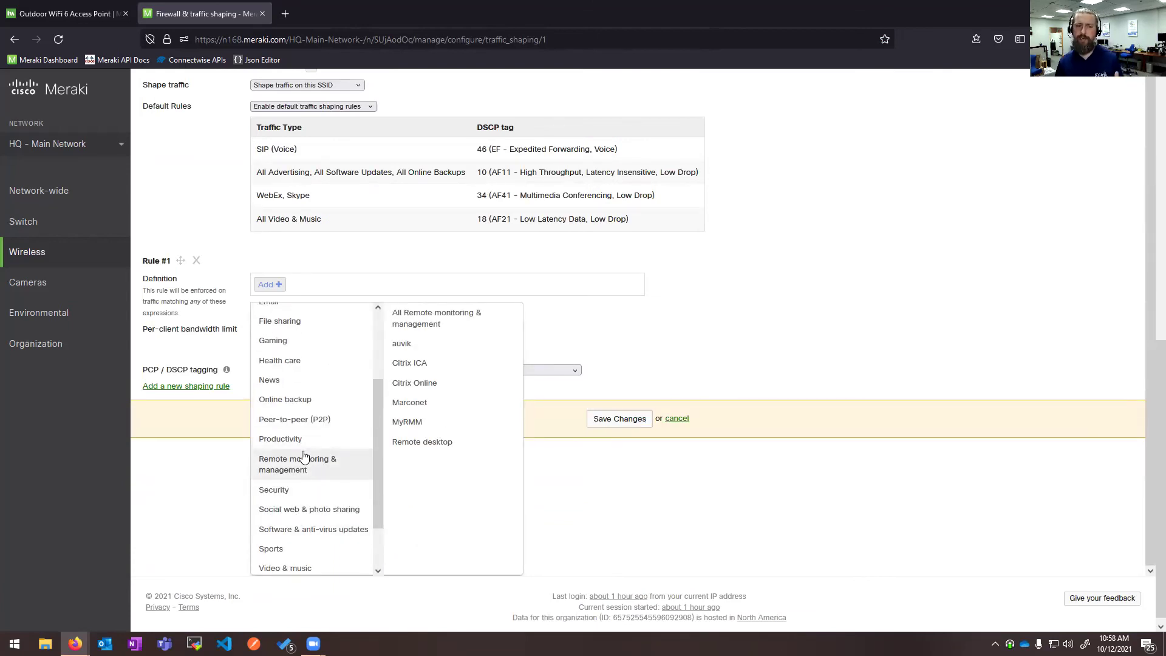
click(802, 361)
scroll(802, 361, up, 2)
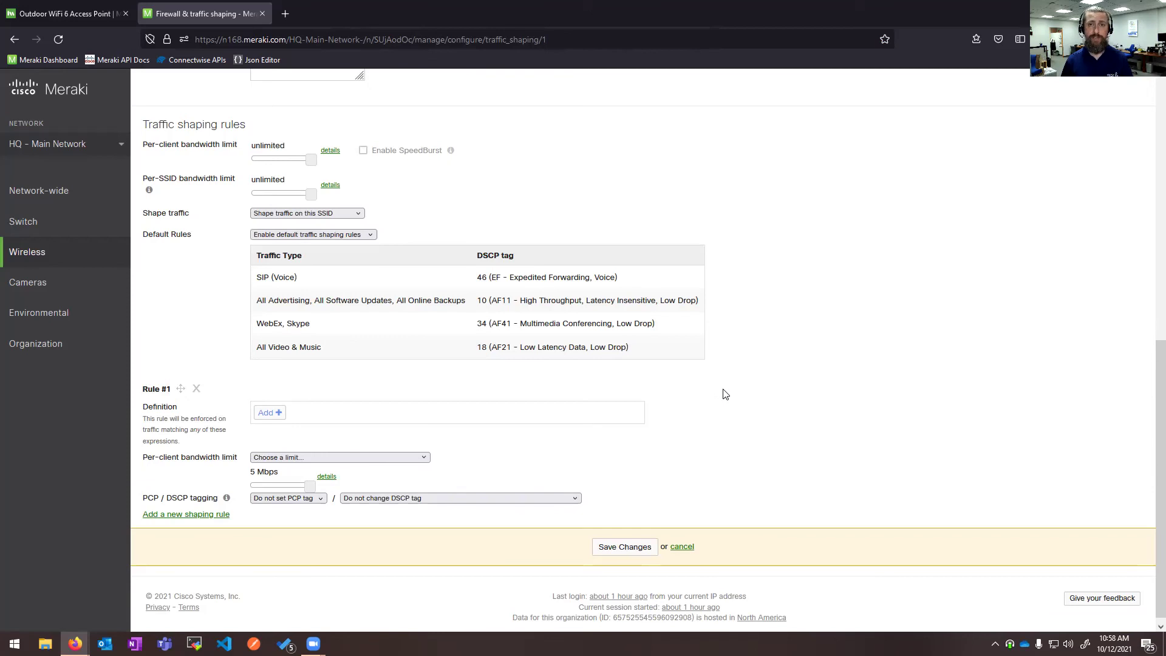
mouse_move(101, 250)
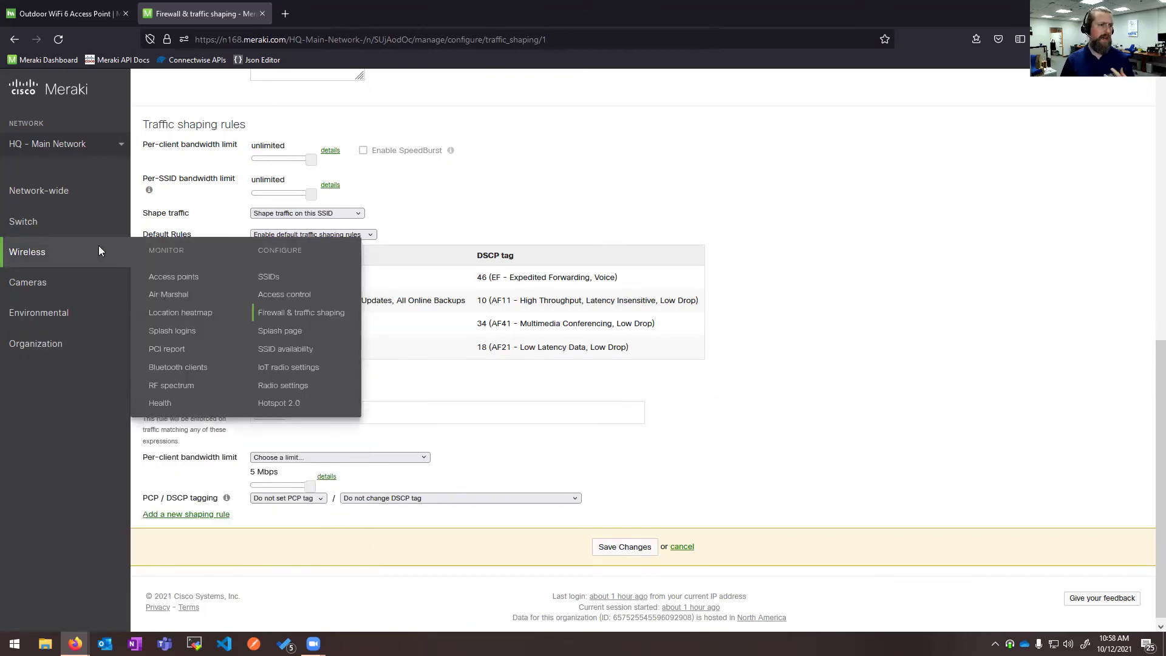
- Open Organization > Location analytics and review last week's HQ charts, including the 97.9% repeat rate
mouse_move(93, 342)
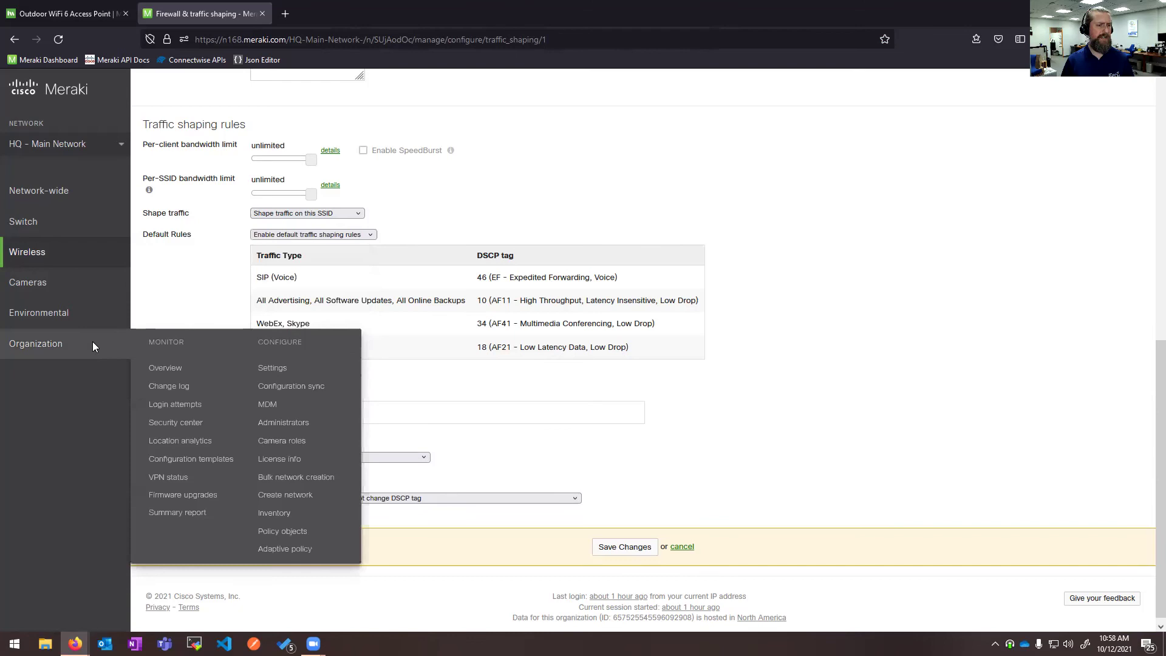
click(207, 440)
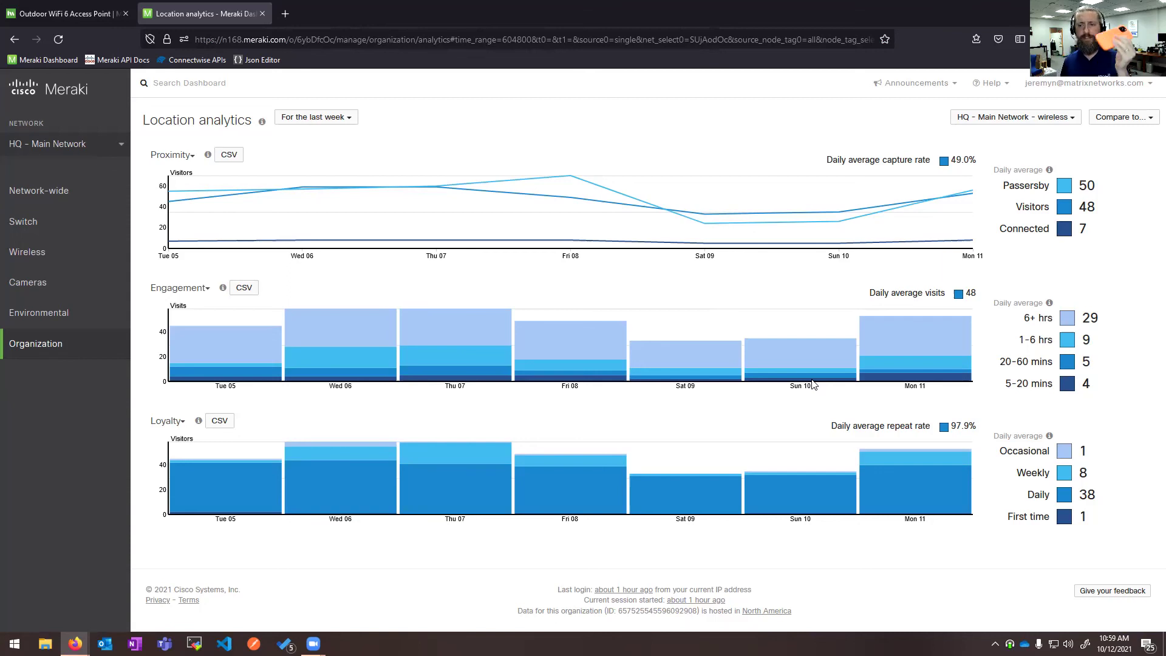
mouse_move(814, 382)
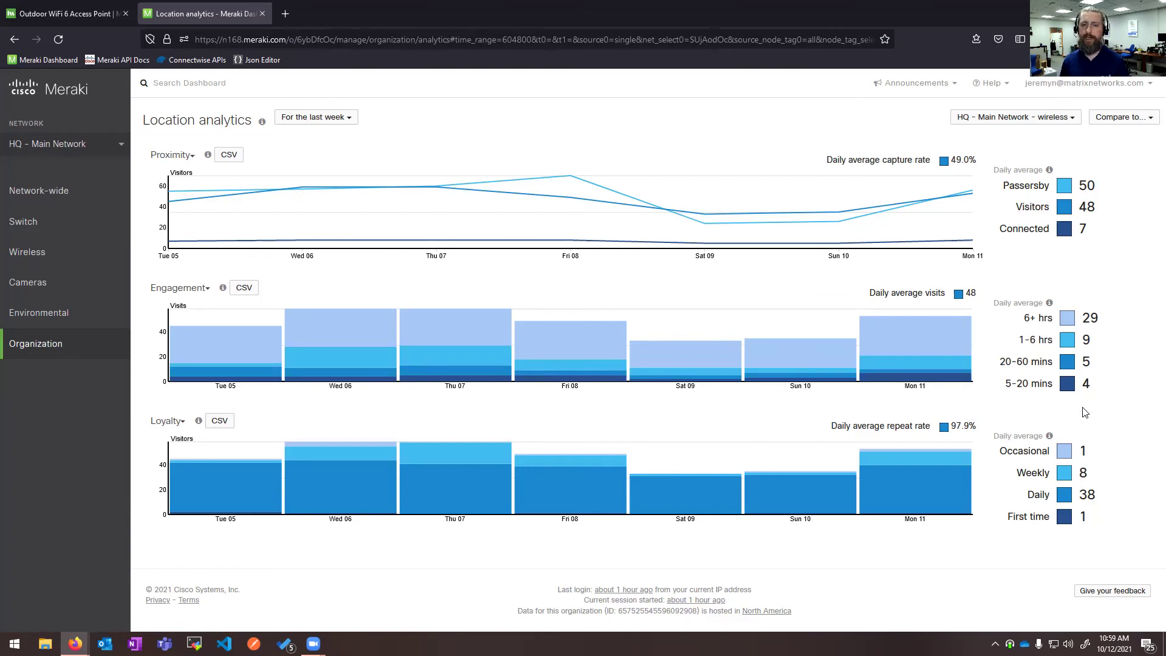
drag(950, 428, 979, 430)
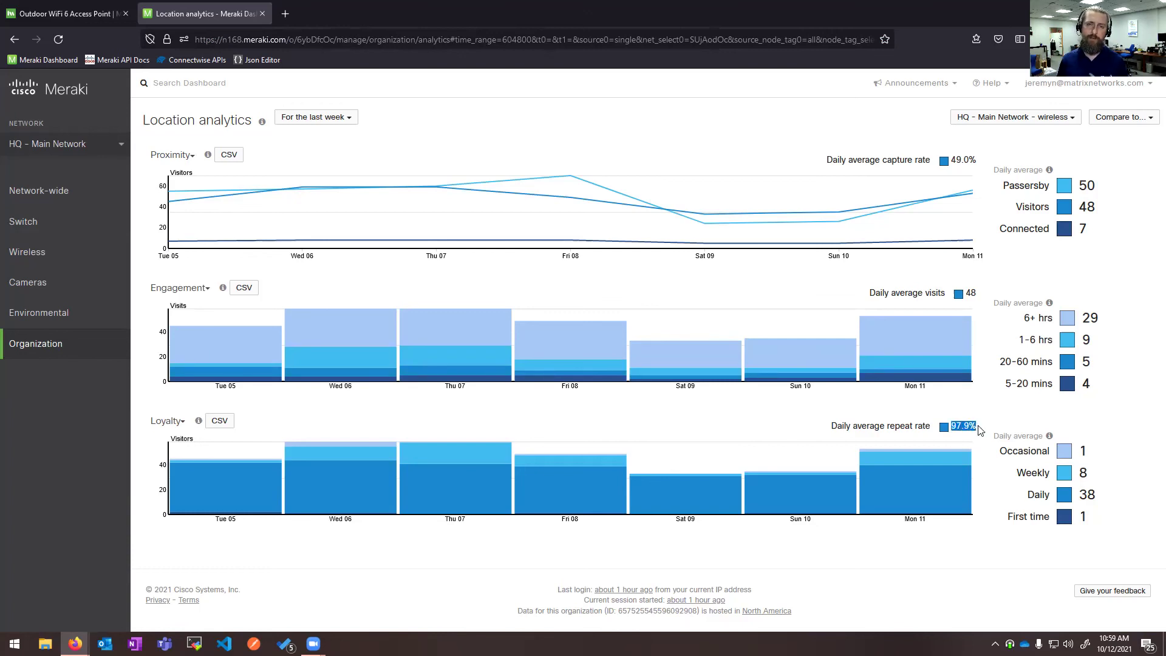
click(1100, 427)
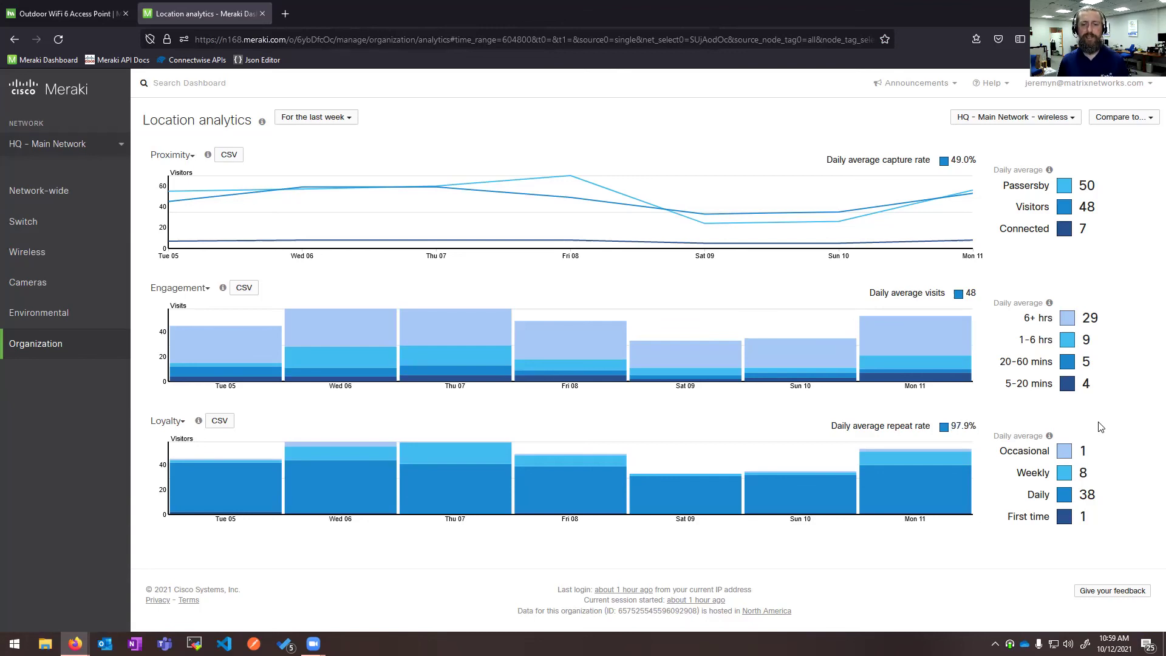